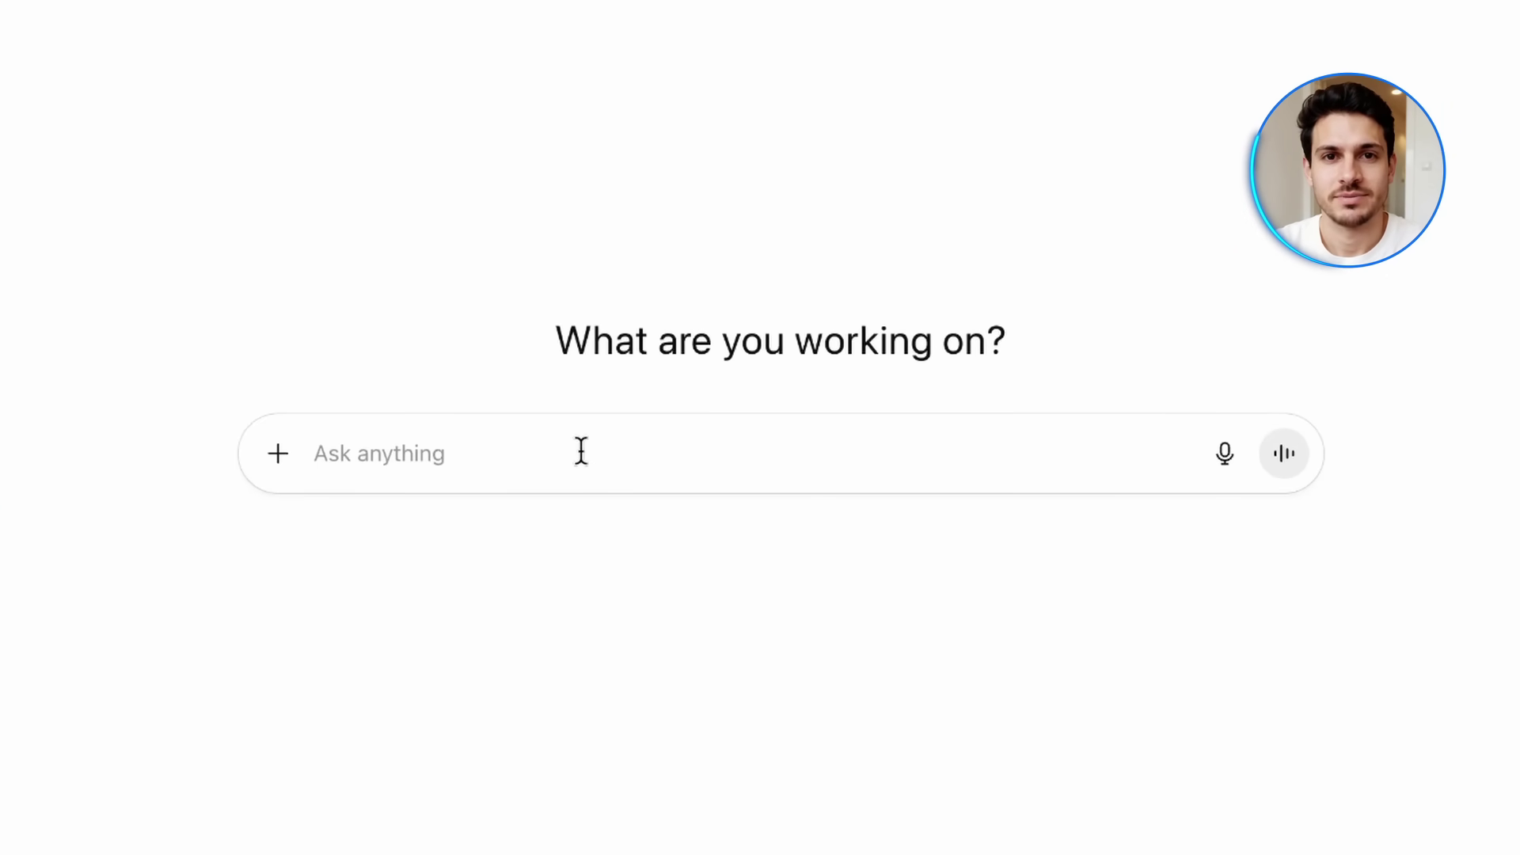
Step: Ask ChatGPT for a 30-second animated short script about a lonely street artist whose mural recolors a gray city
type("write a 30 second script for ")
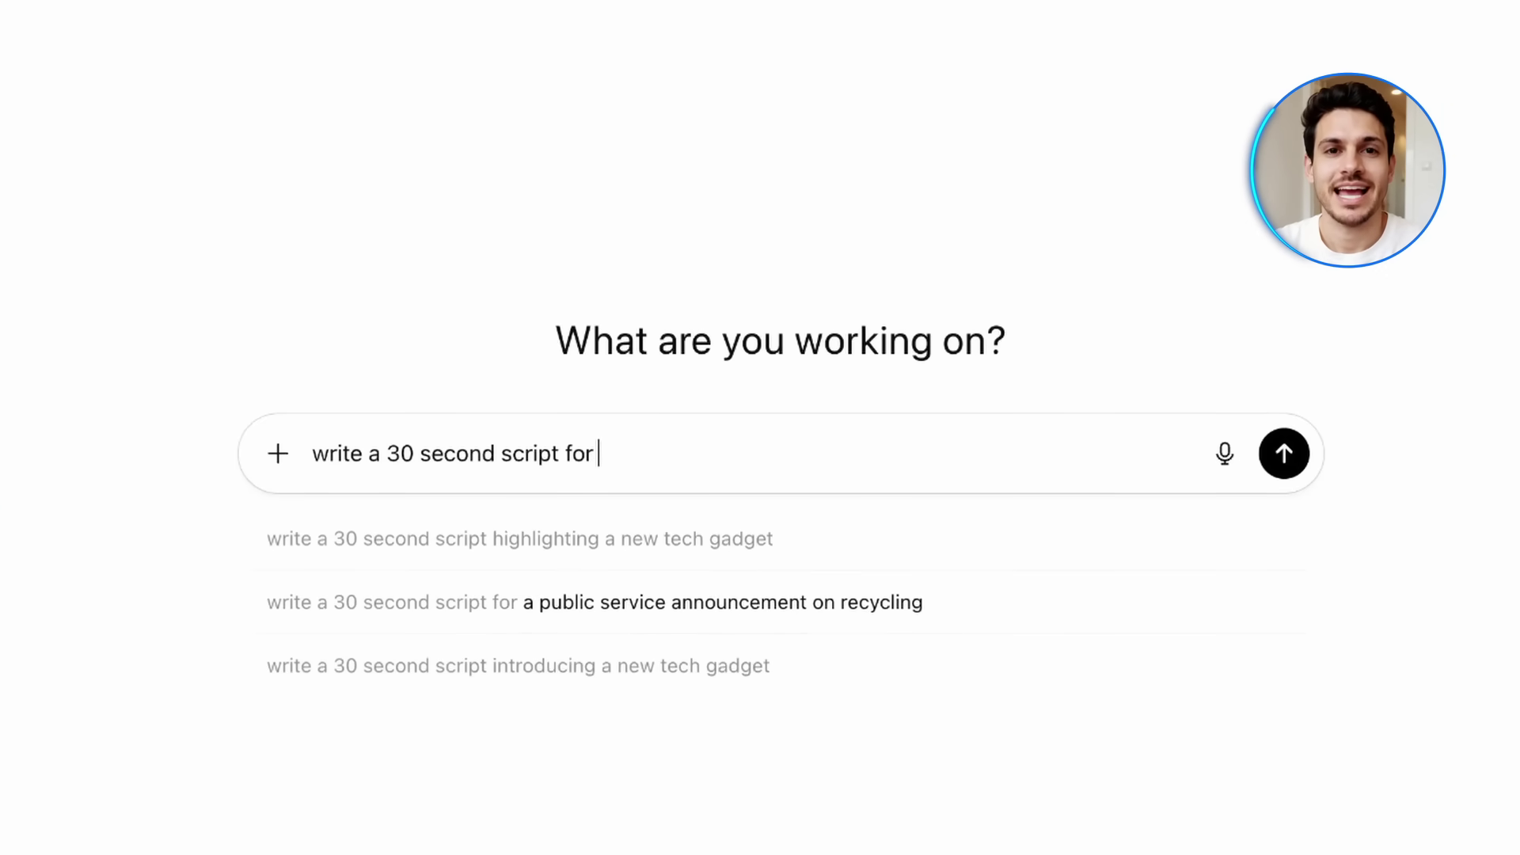
type("an animated short about a lonely street artist whose mural brings color back ")
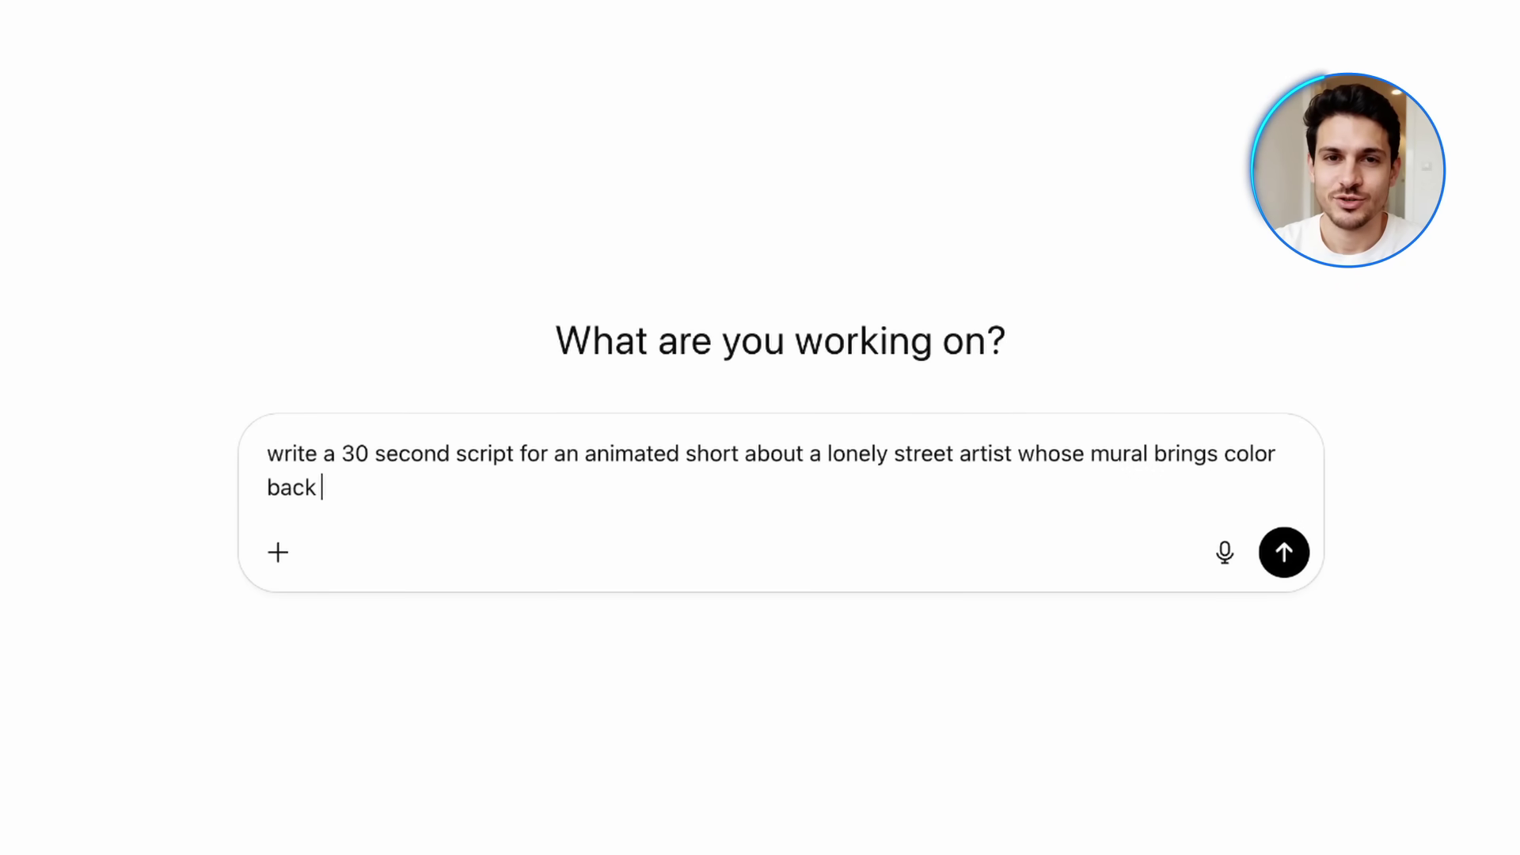
type("to a gray city. the story should show the city starting out dull and colorless")
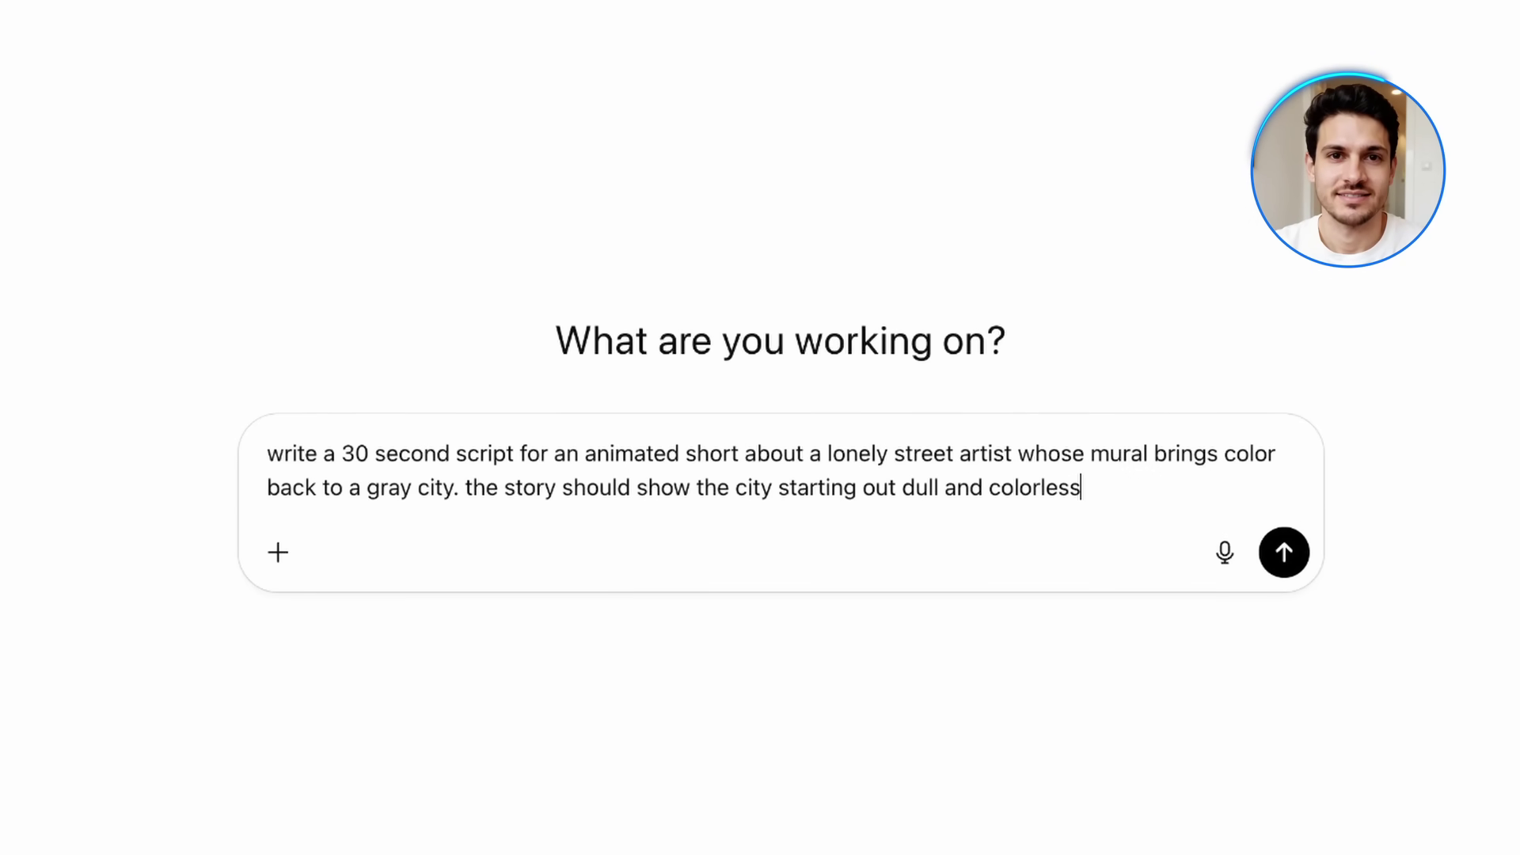
type(", then as the artist paints their ")
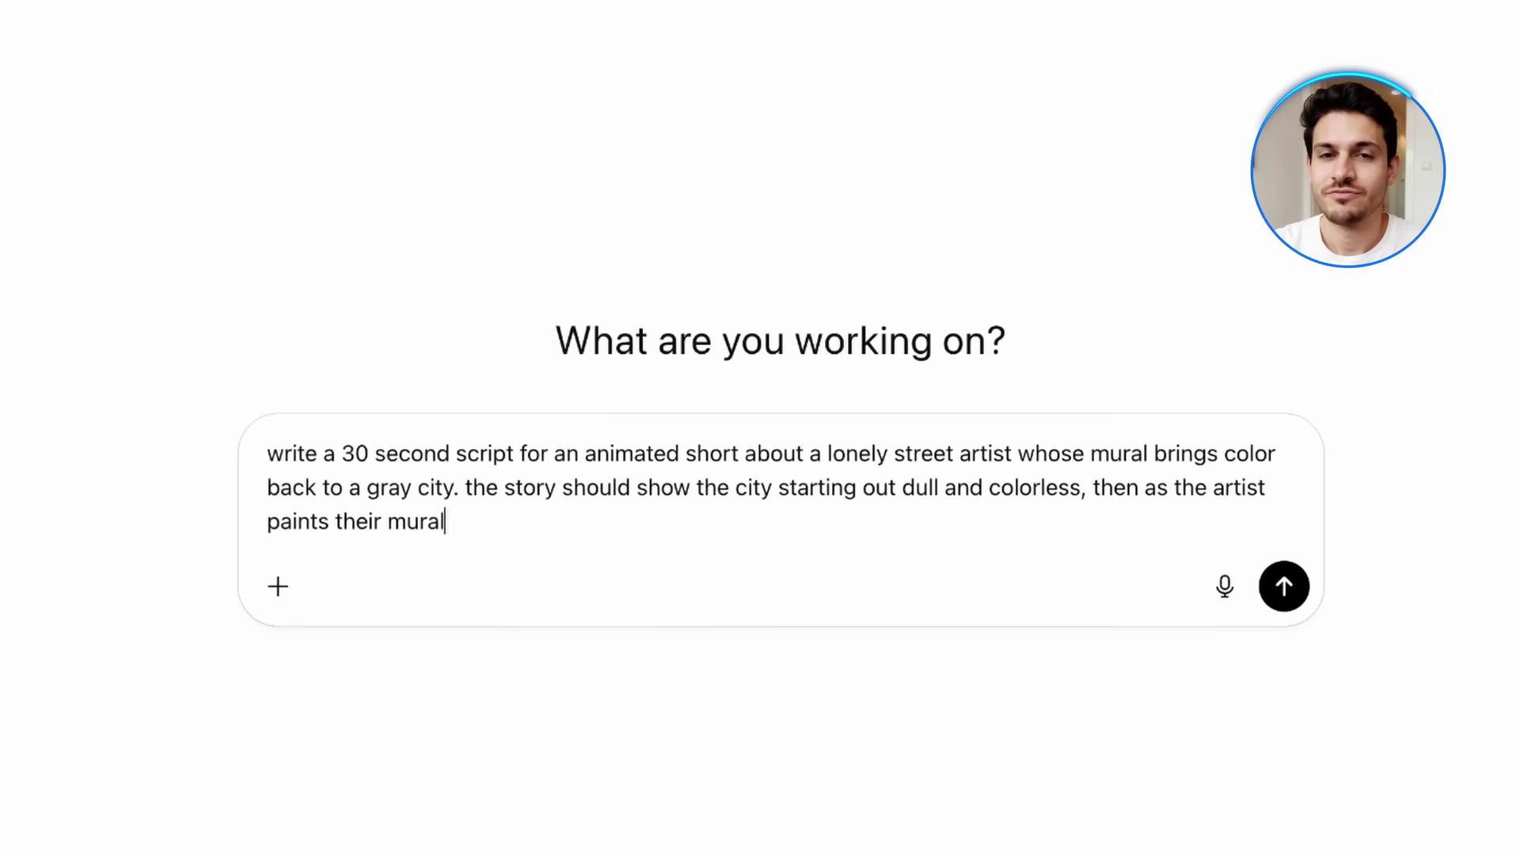
type("mural, vibrant colors magically spread from the artwork through")
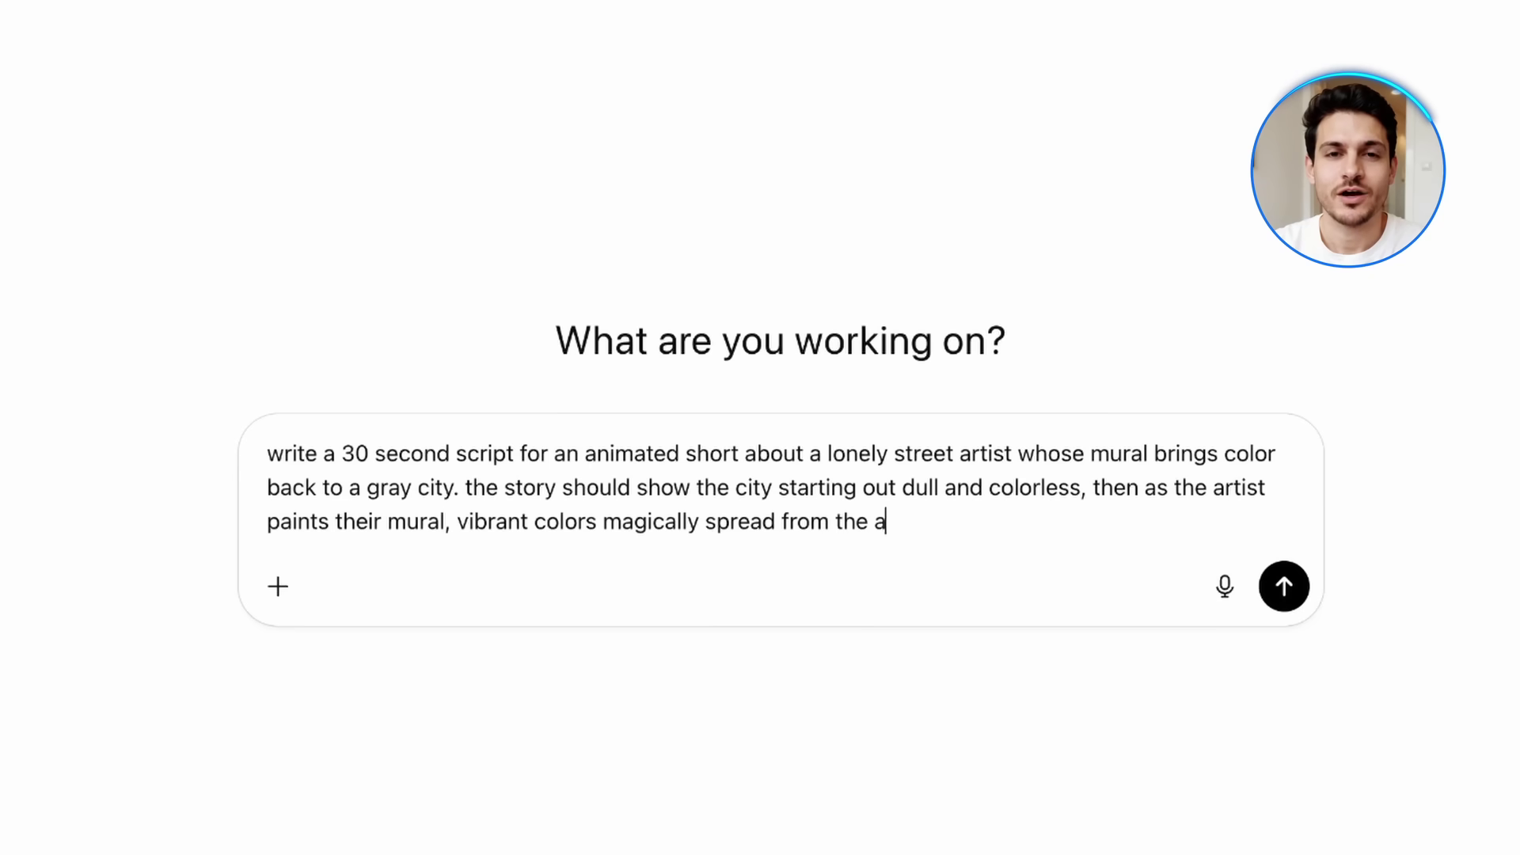
type(" the streets and buildings.")
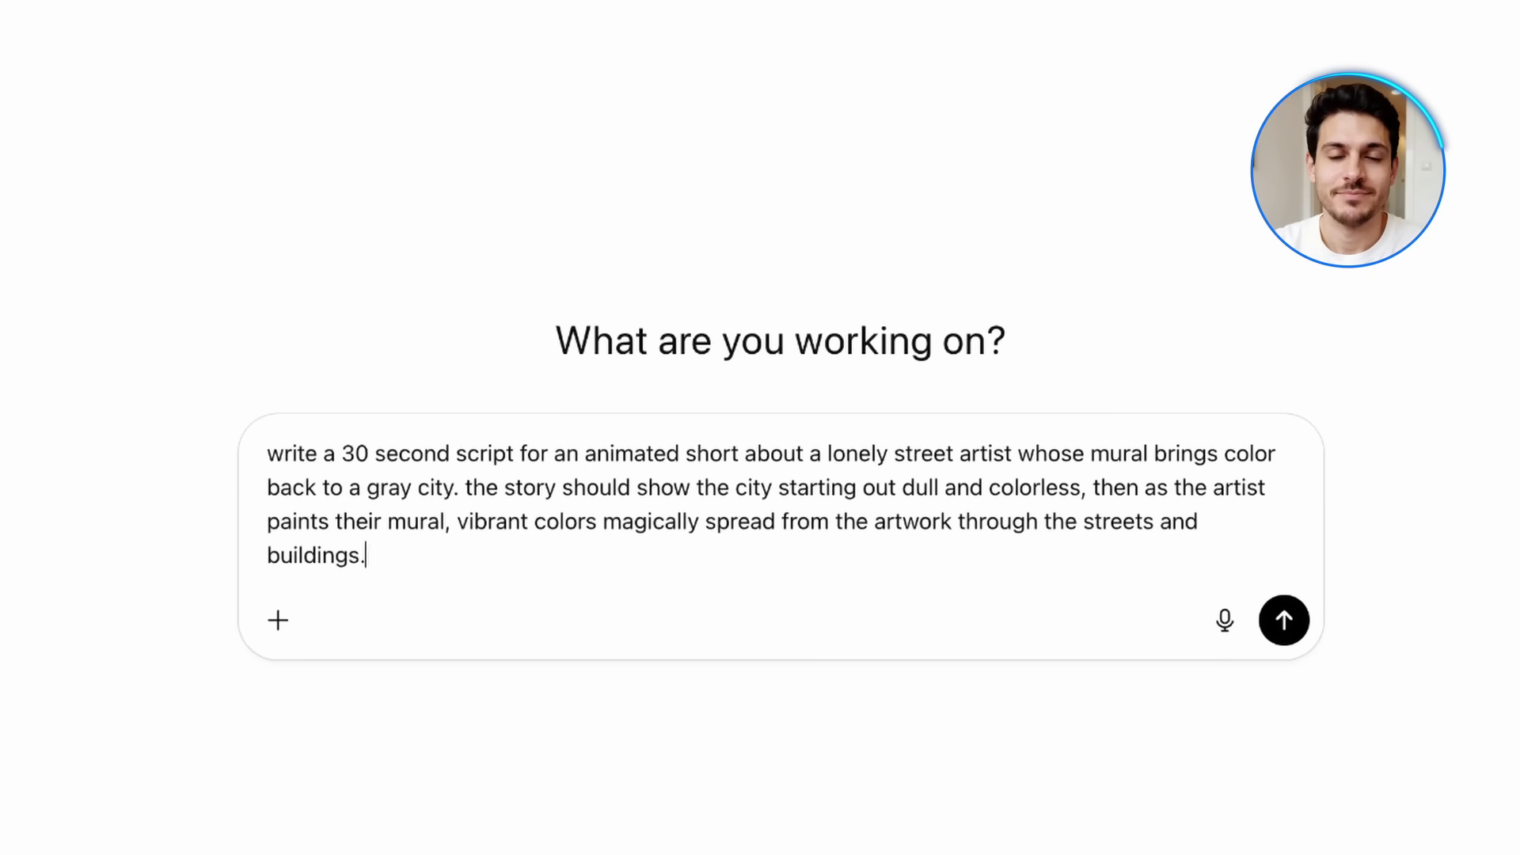
type(" make it heartwarming and uplifting with a clea")
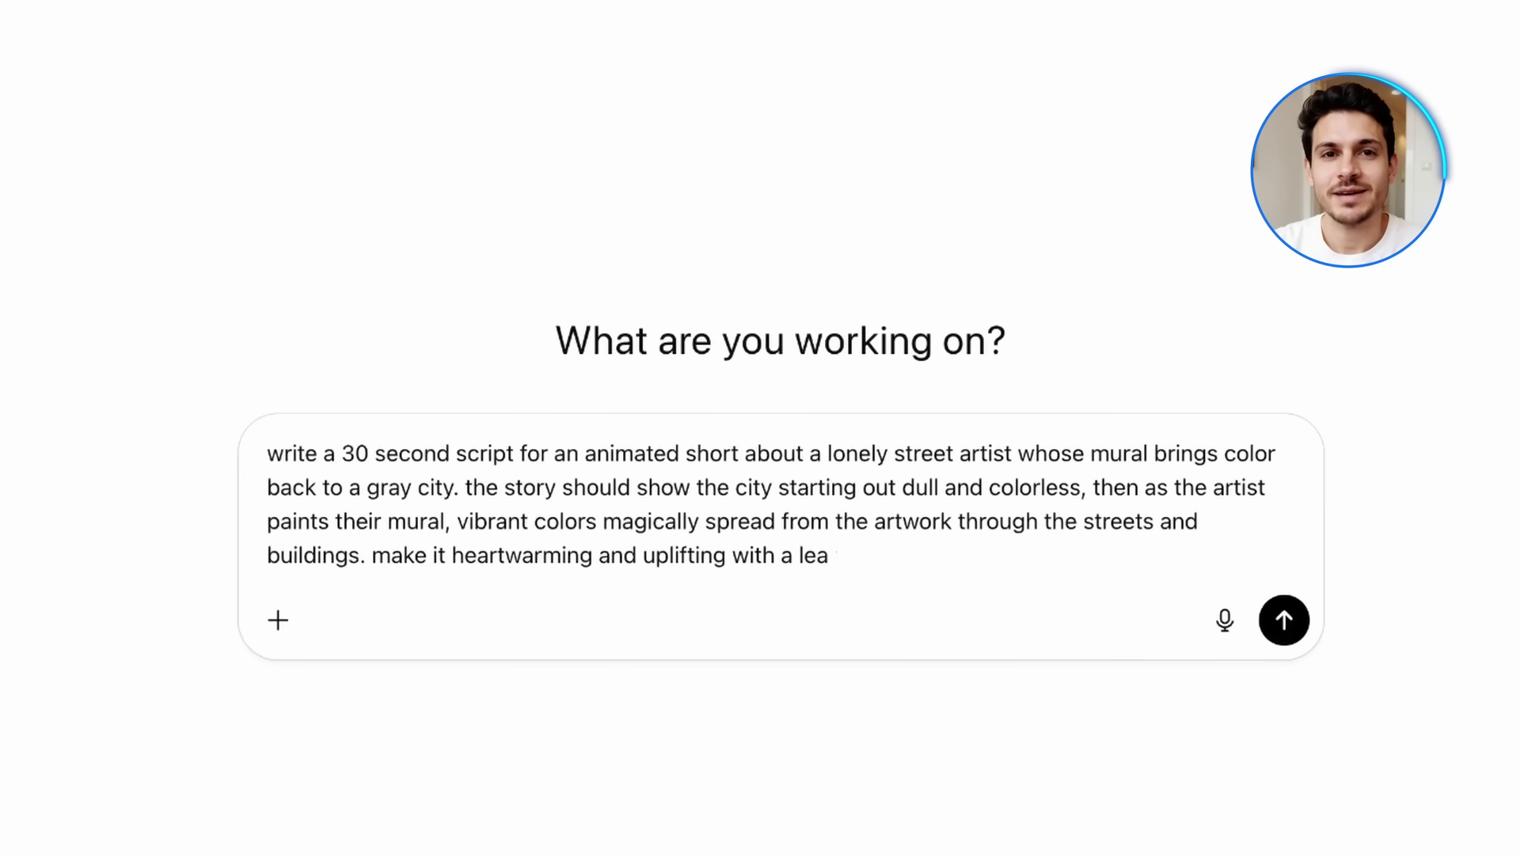
type("r beginning, middle, and end. the main cha")
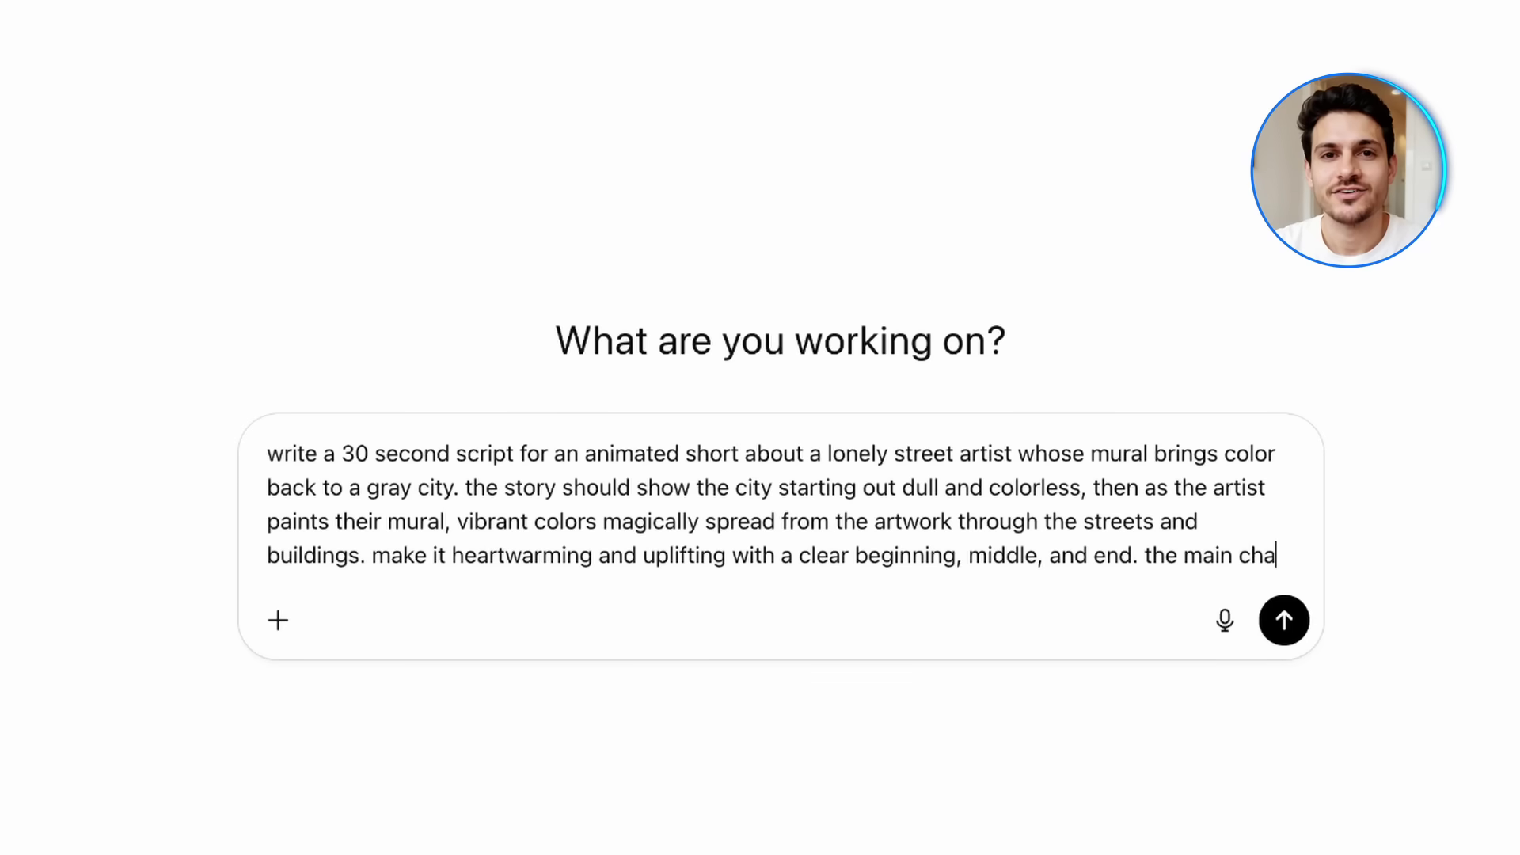
type("racter should be visually interesting and the transformation should feel ma")
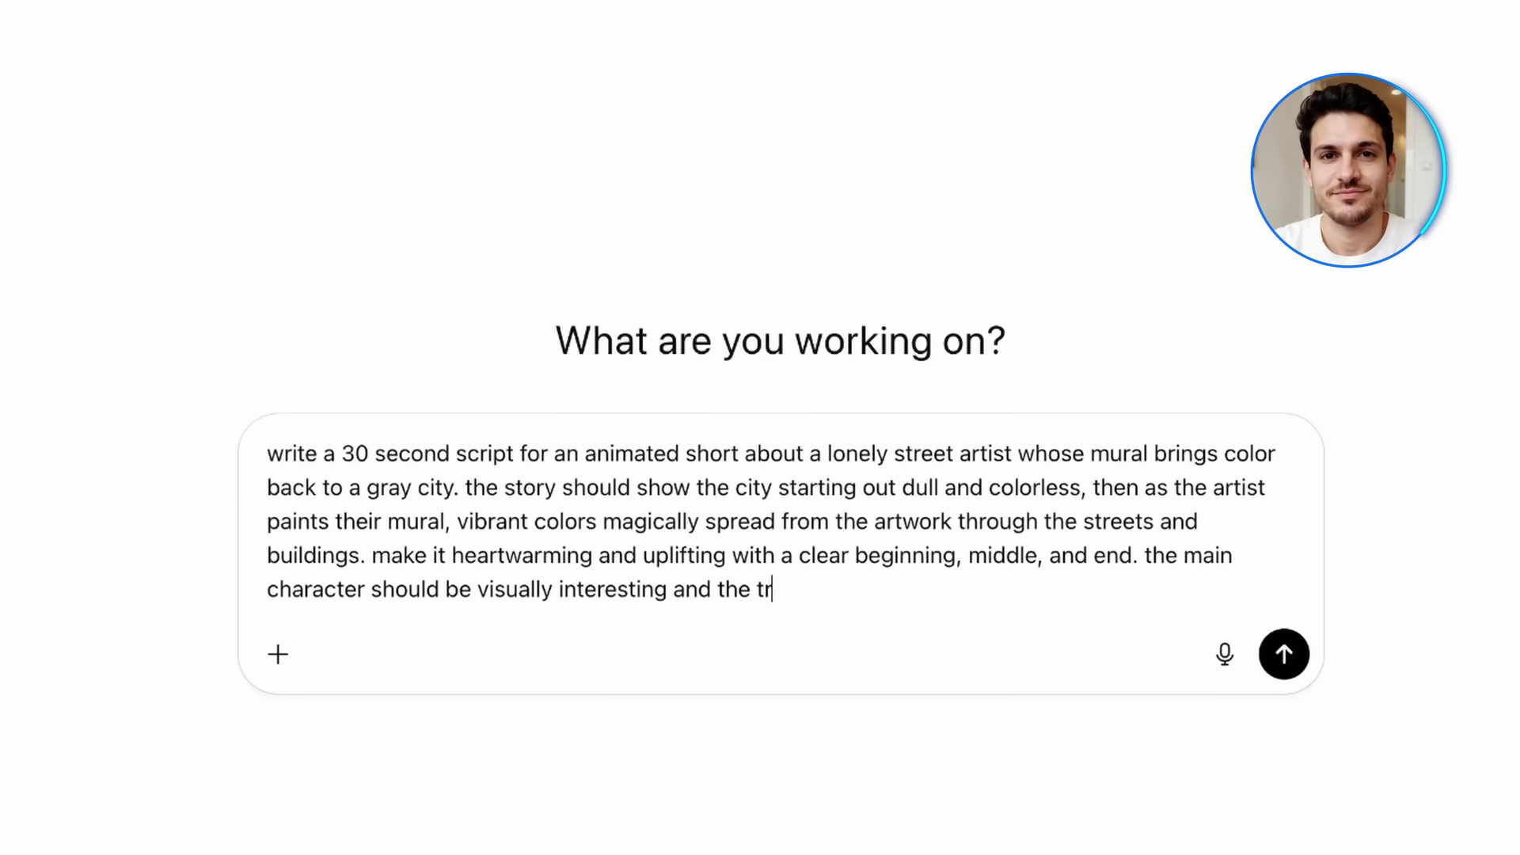
left_click(1284, 654)
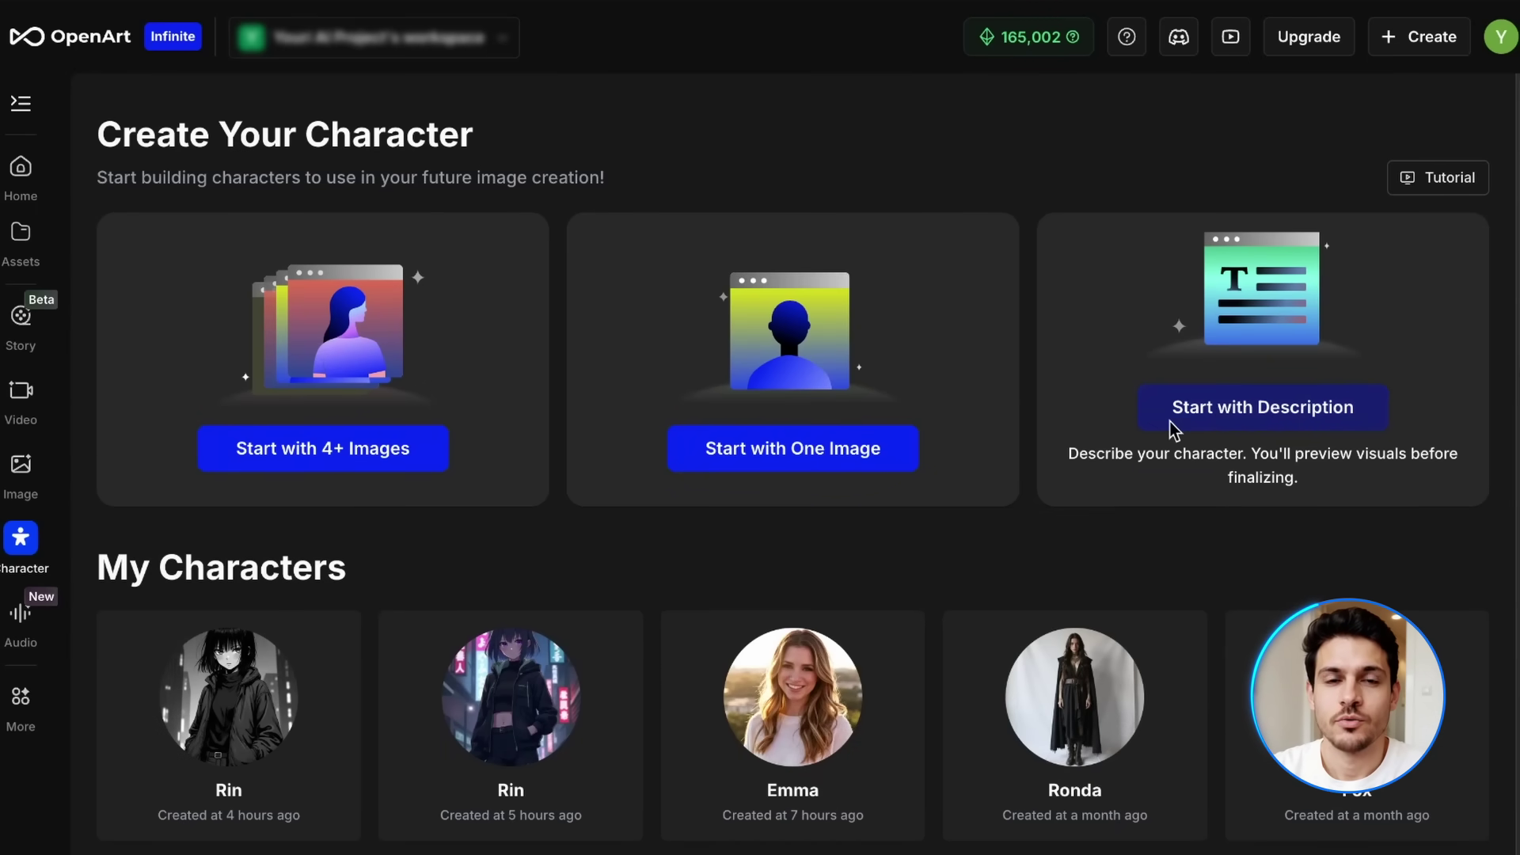
Step: Start a character from a description of a young red-haired female artist in a colorful animated-film style
left_click(1195, 430)
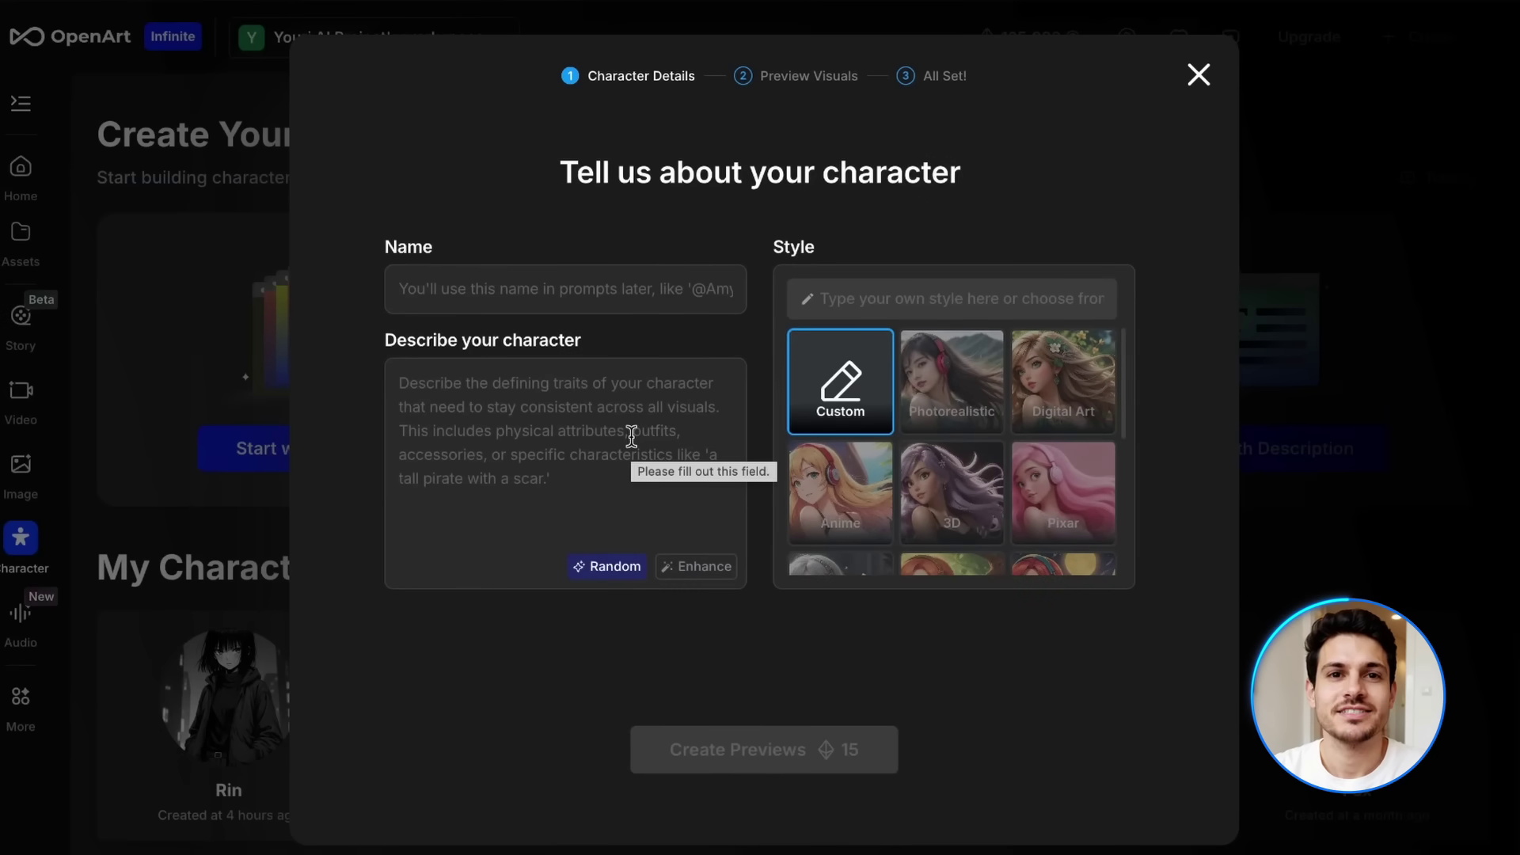
left_click(477, 400)
type("A young female artist in their mid twenties with messy red hair and paint stained")
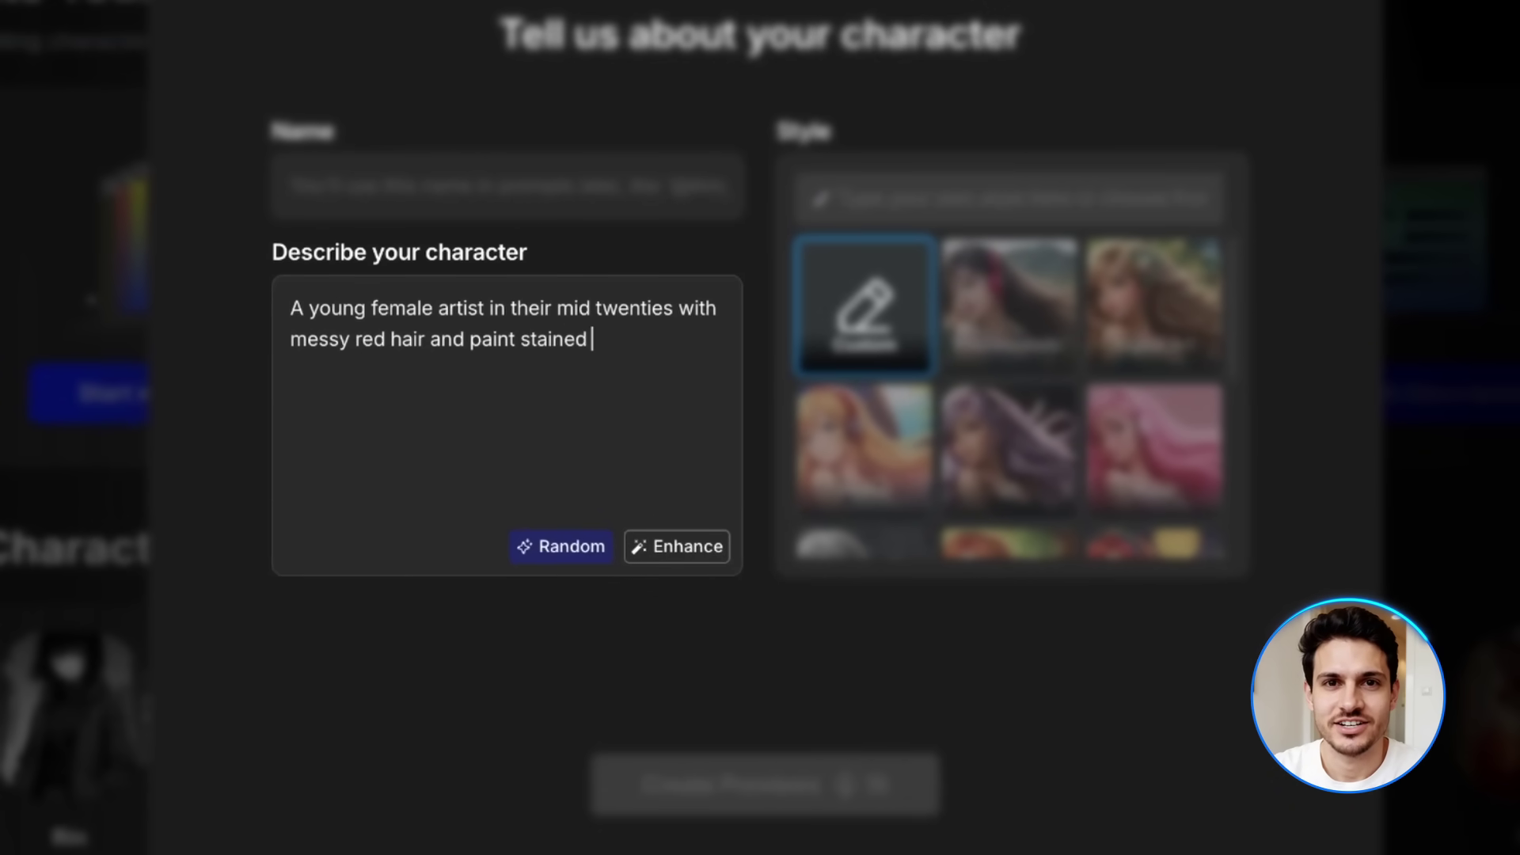
type("ring a bright colorful scarf and")
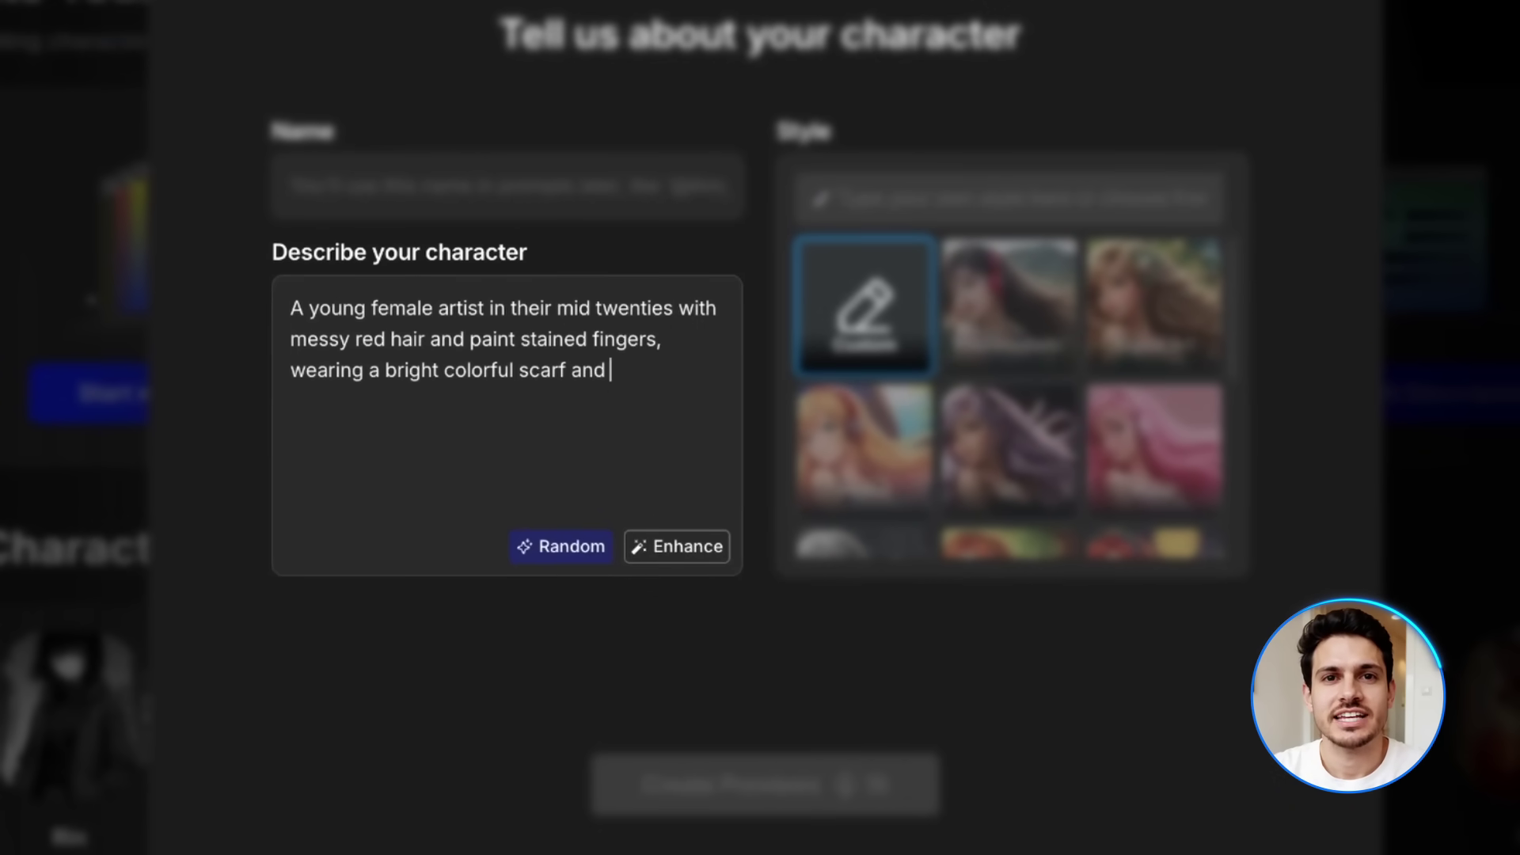
type("othes cover")
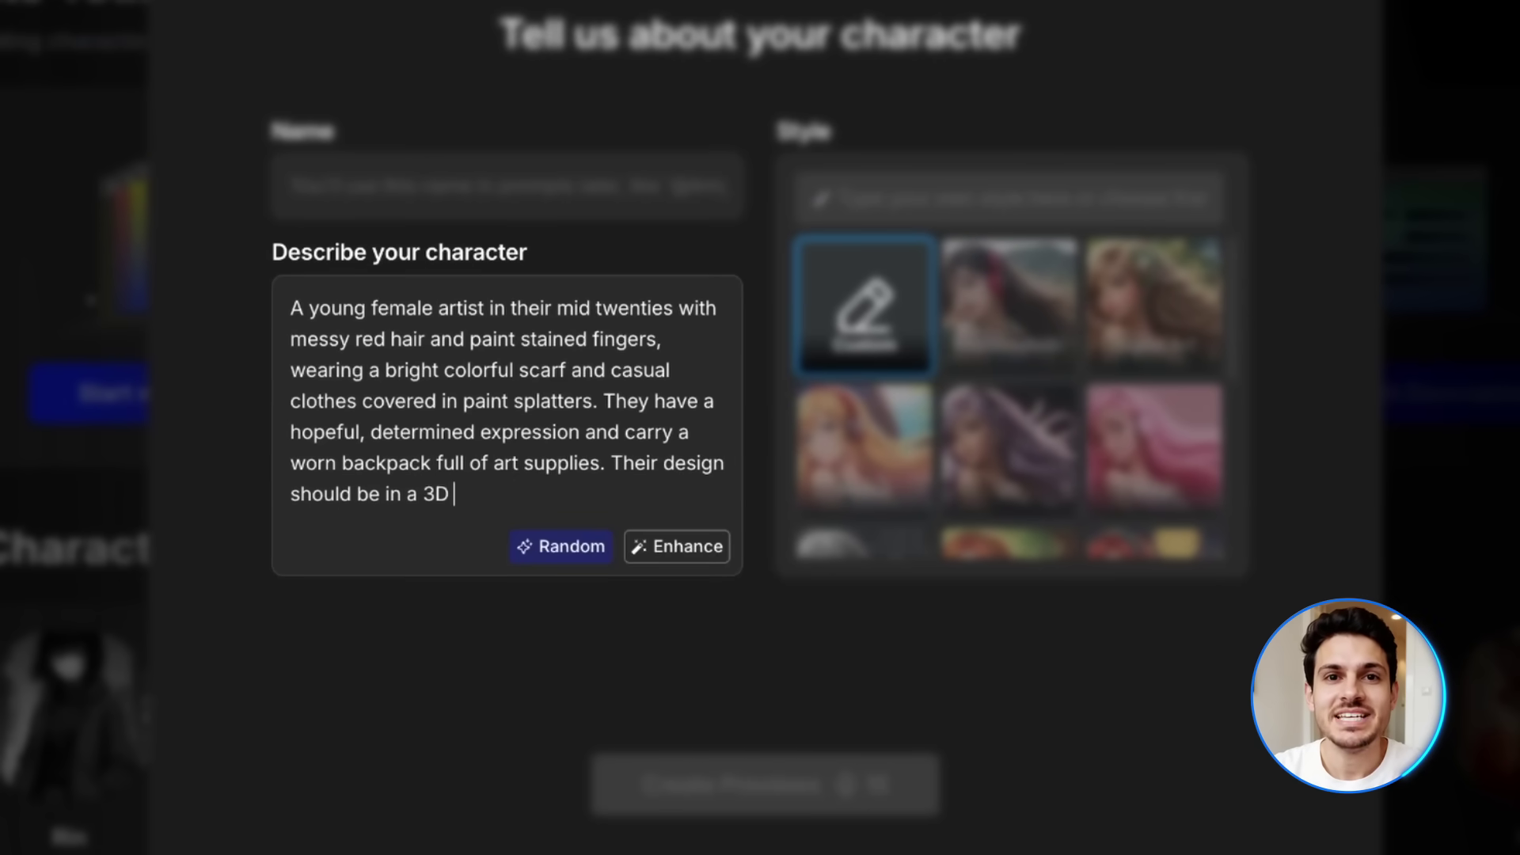
type("e with expressive featu")
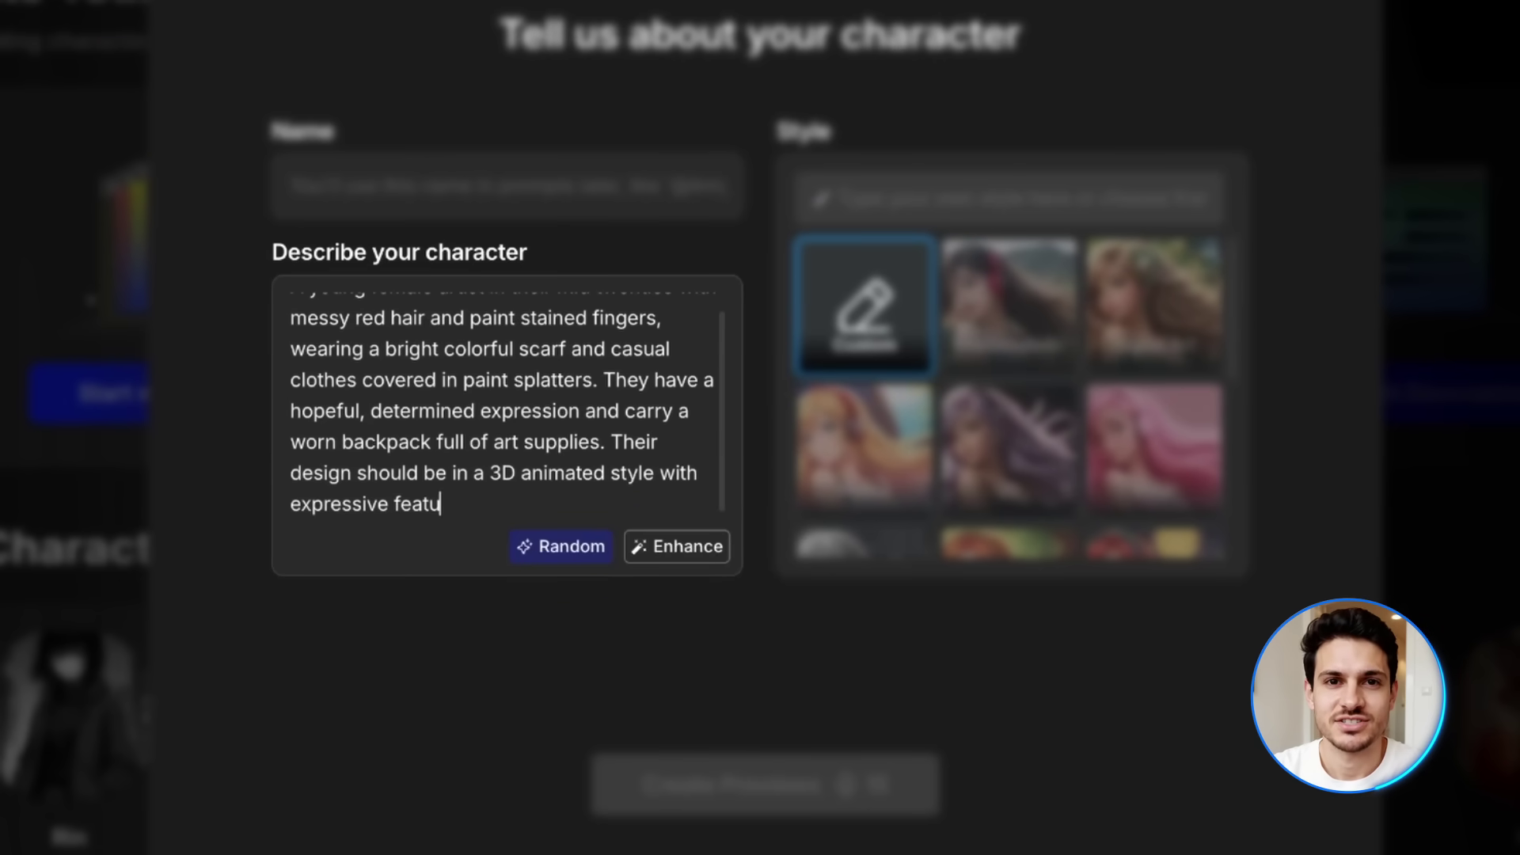
type("rtistic look. The sty")
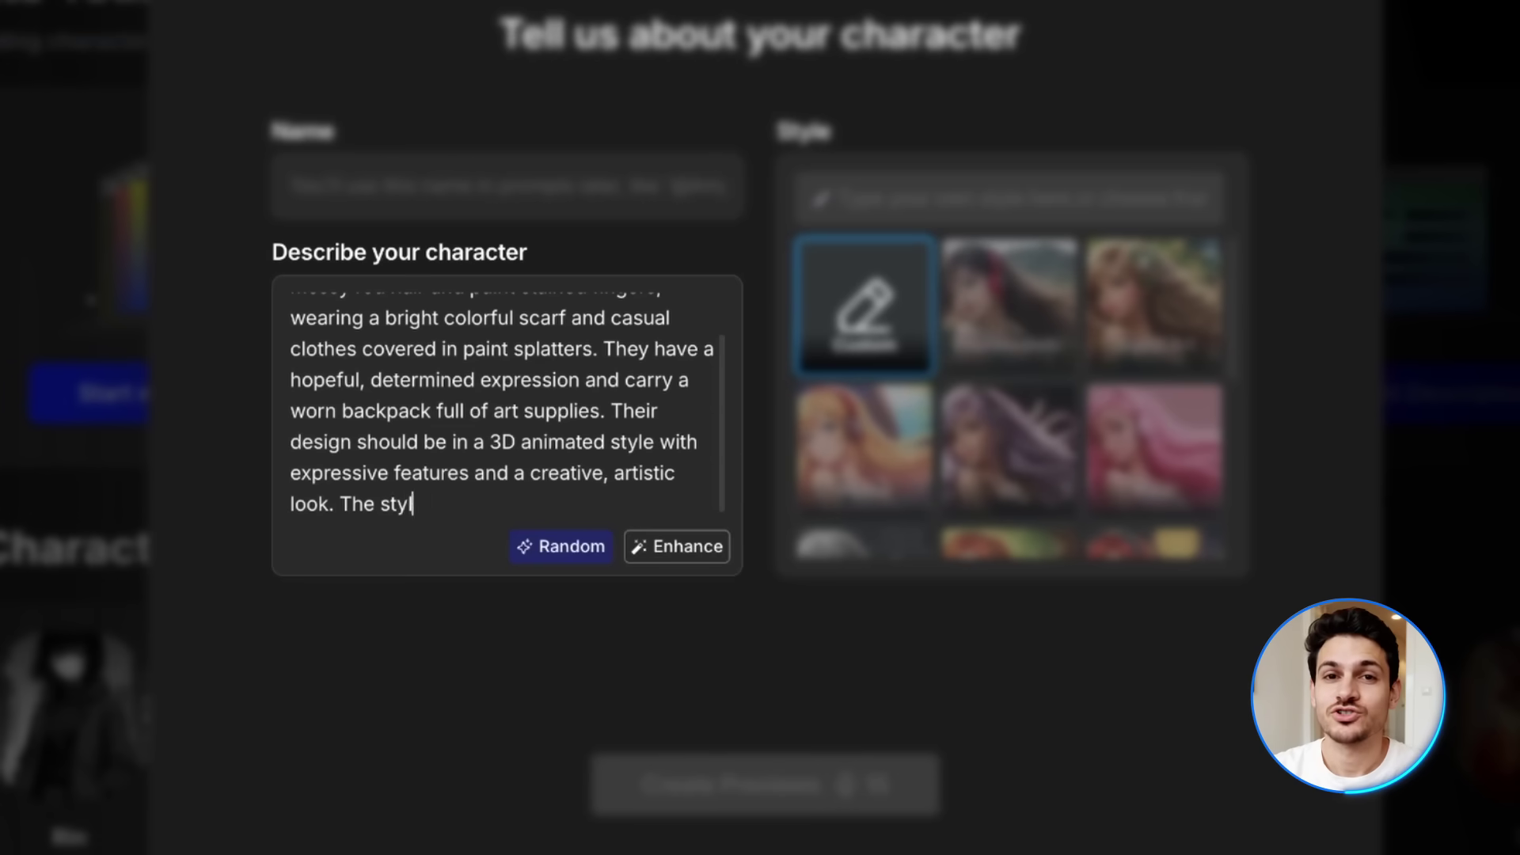
type("lorful with detailed")
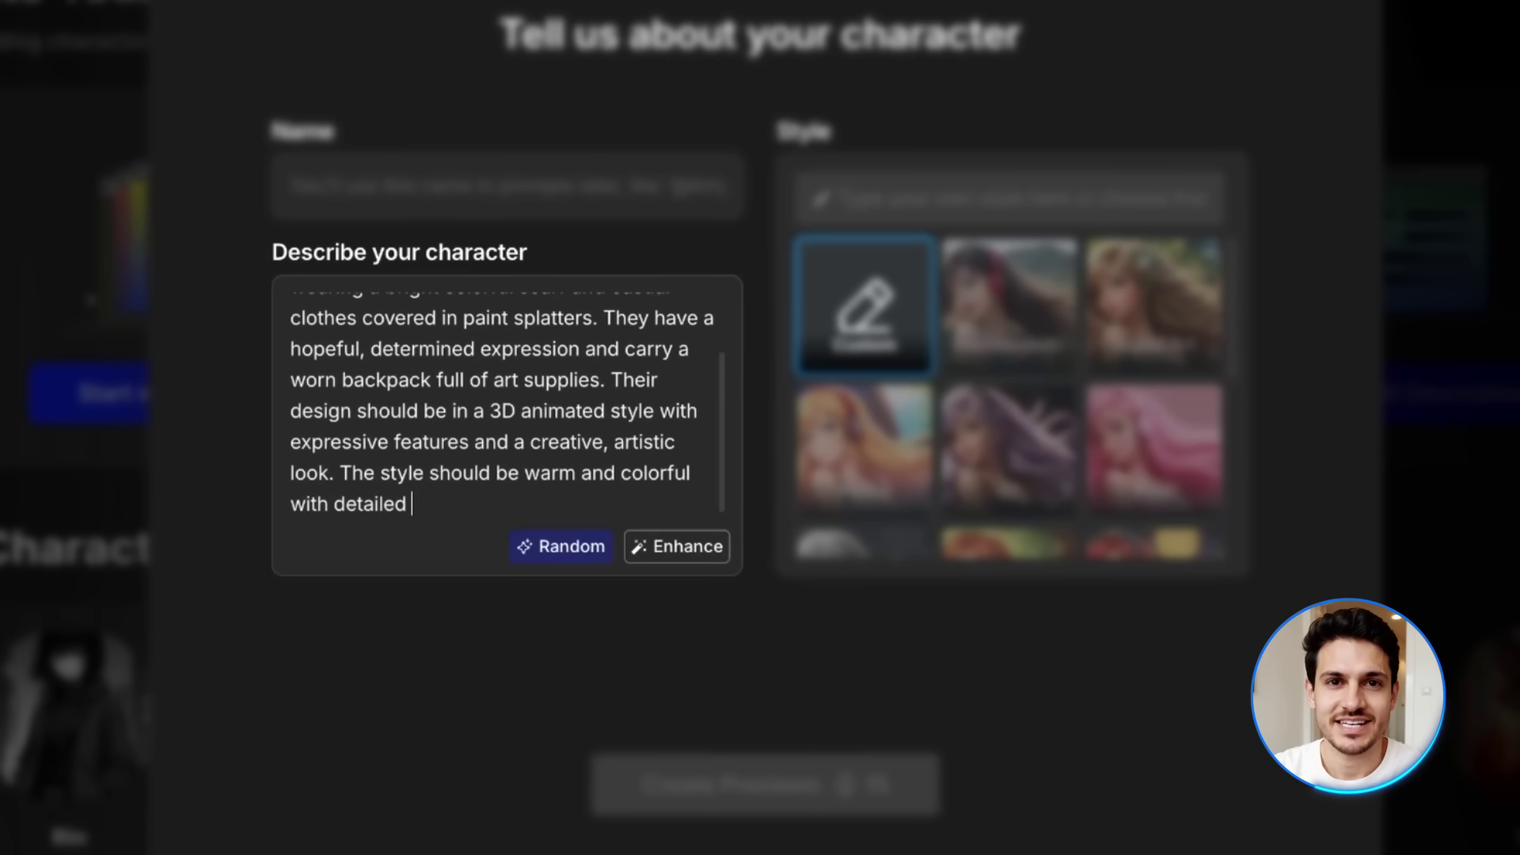
type("imated films.")
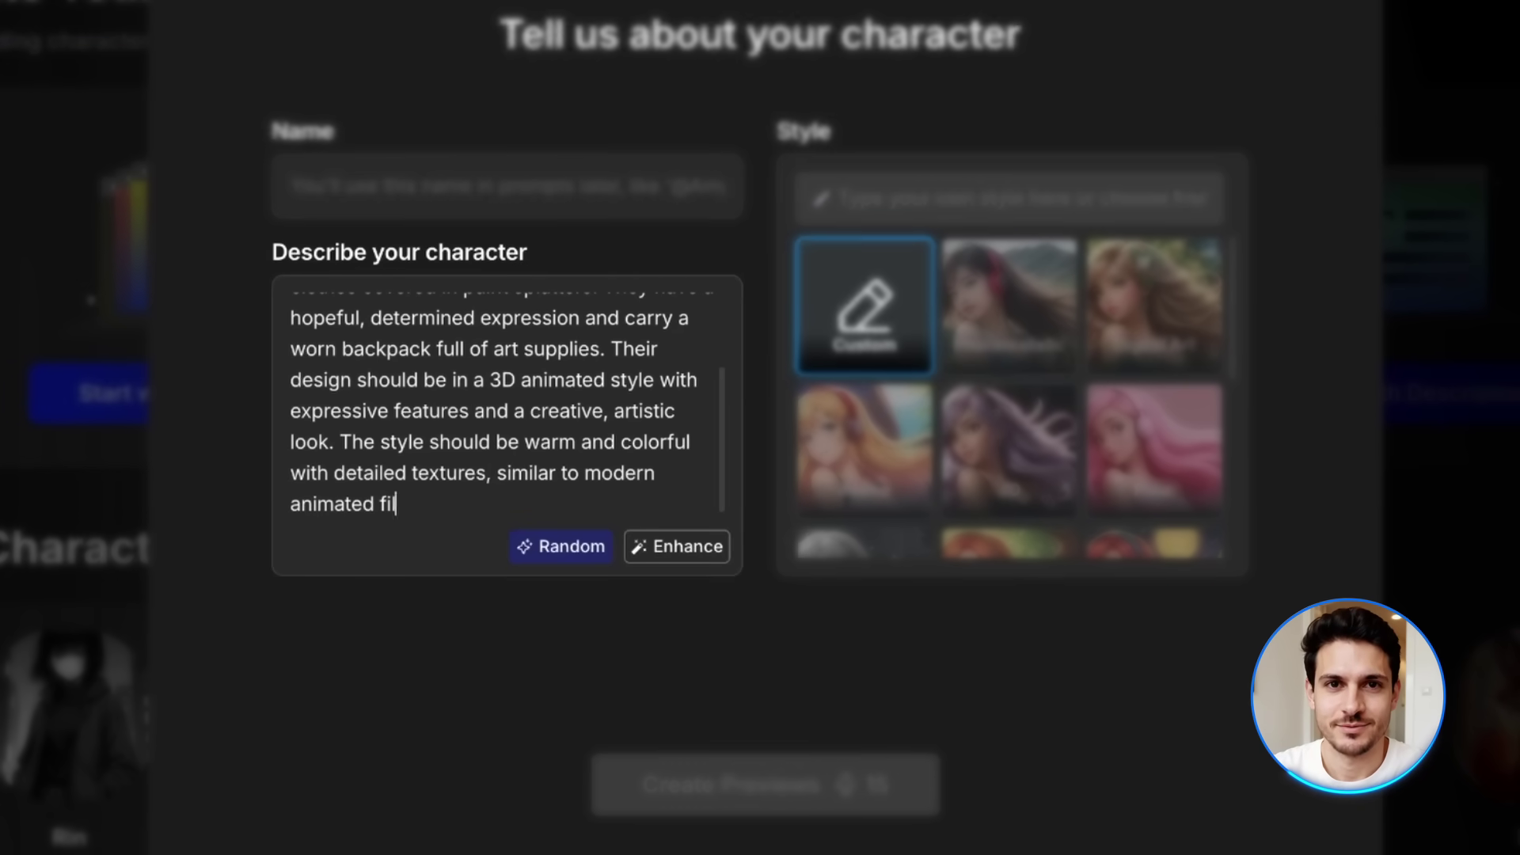
Step: Name the character Christa and choose a 3D animated visual style
left_click(653, 199)
type("Christa")
scroll(1044, 385, "down", 5)
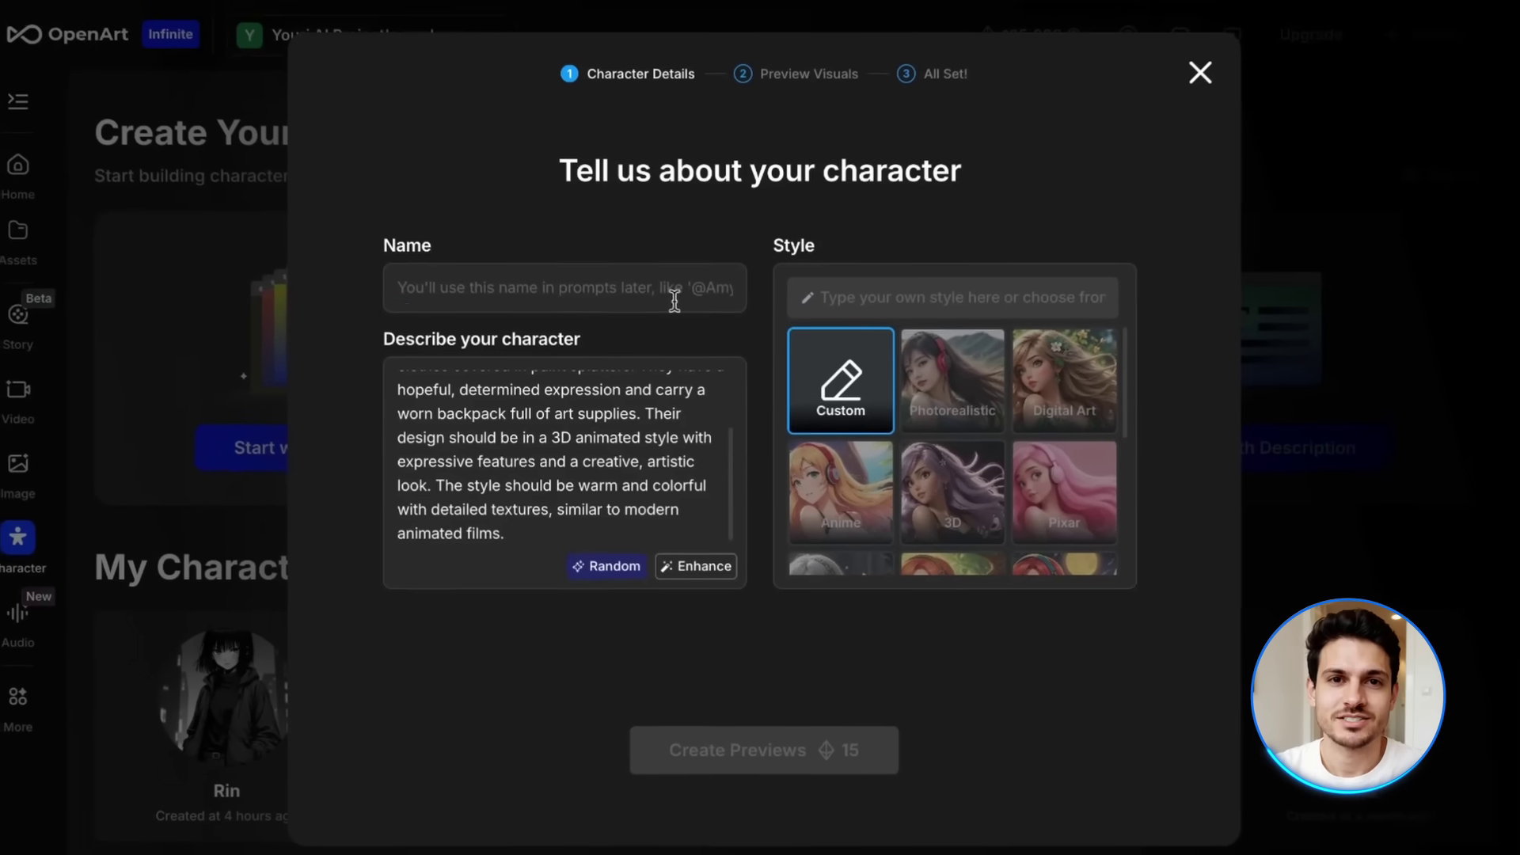
left_click(978, 442)
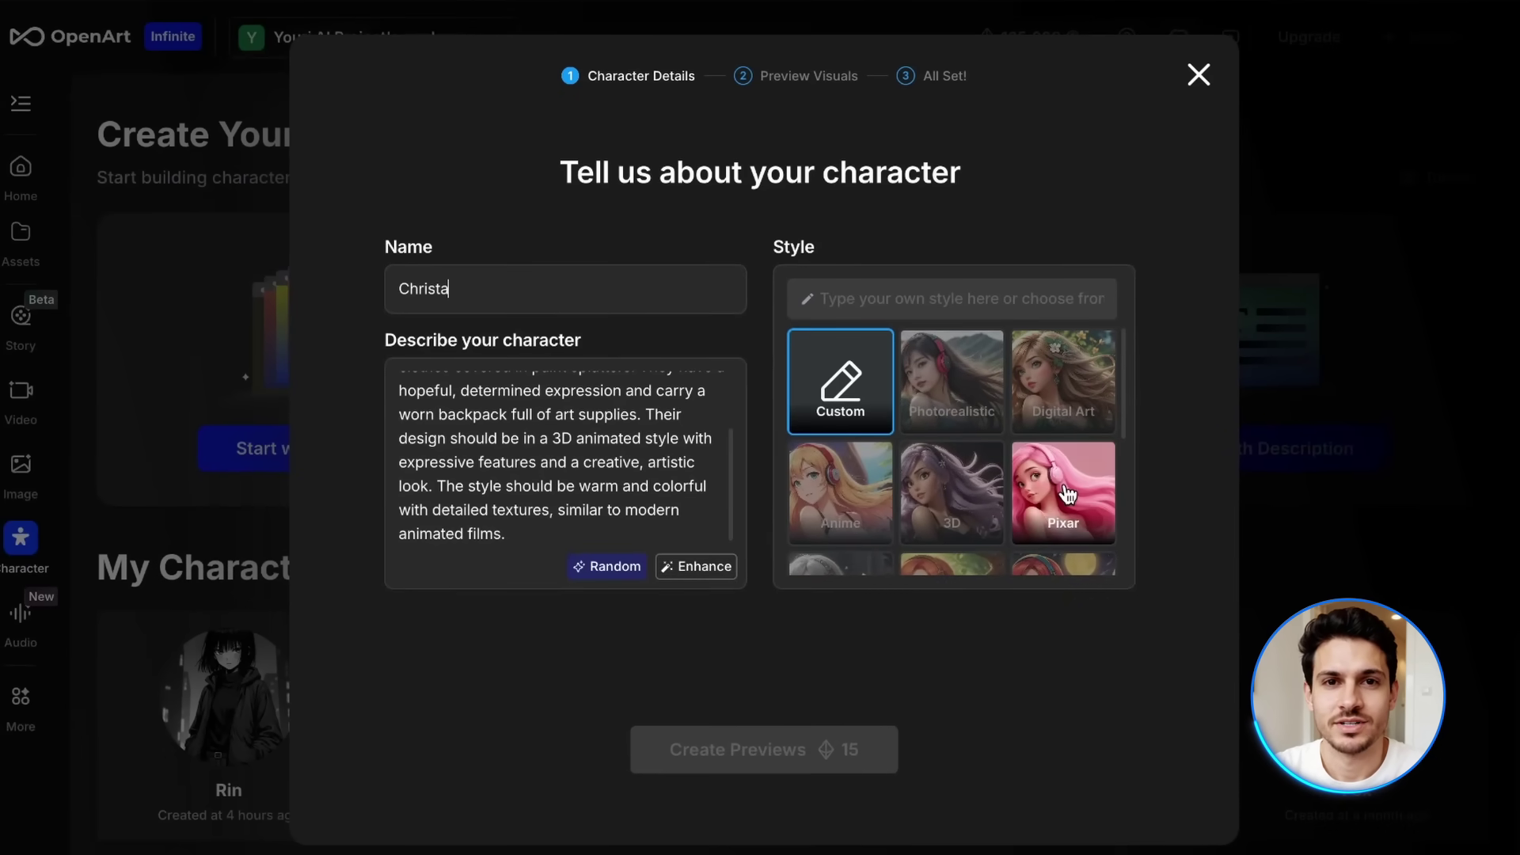
Step: Generate character previews and save the middle one as Christa
left_click(767, 748)
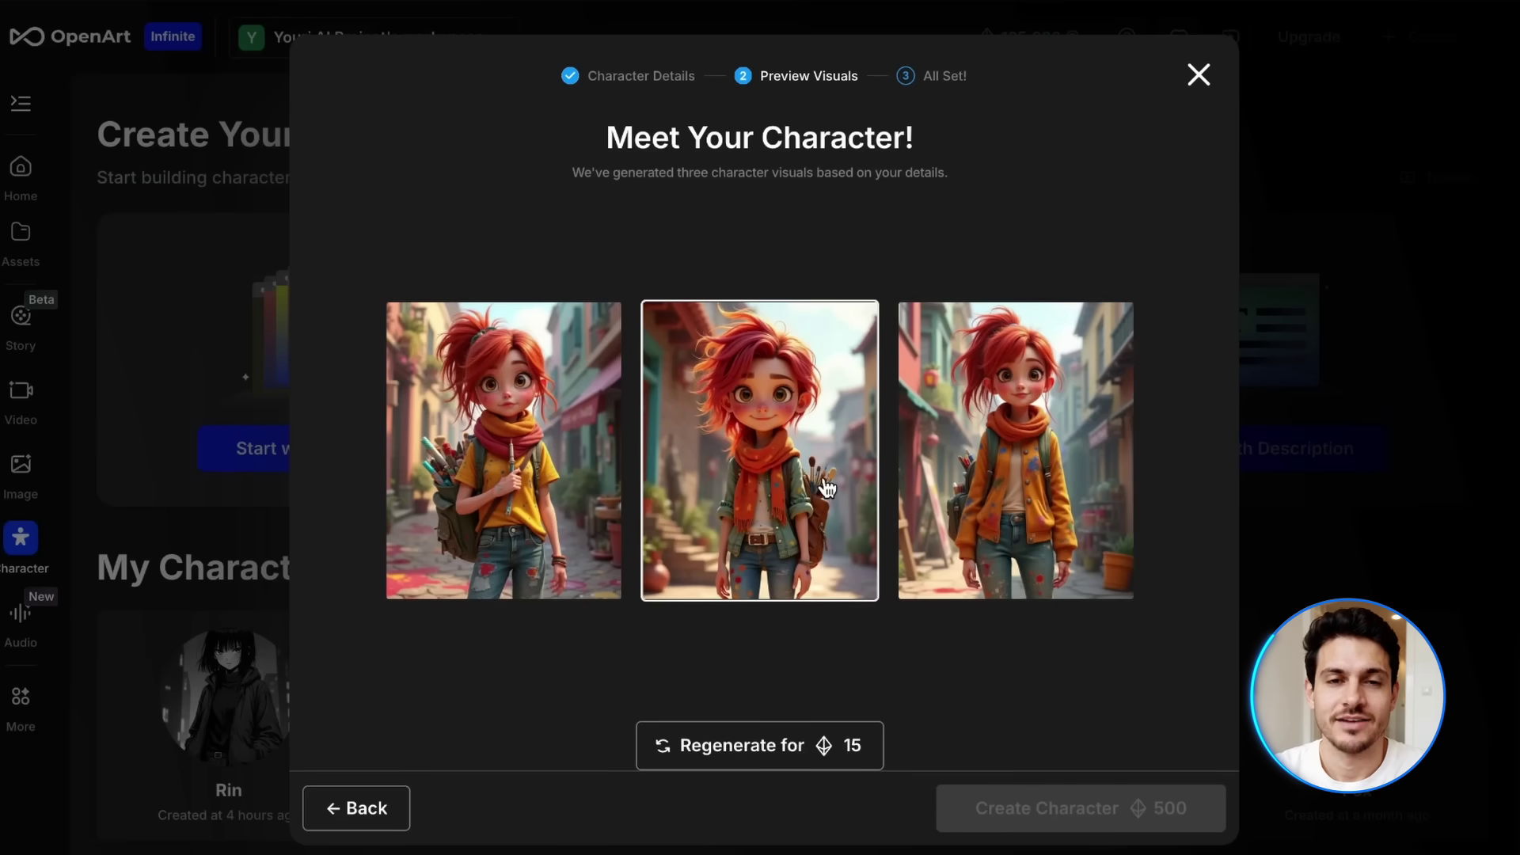
left_click(780, 439)
left_click(1094, 805)
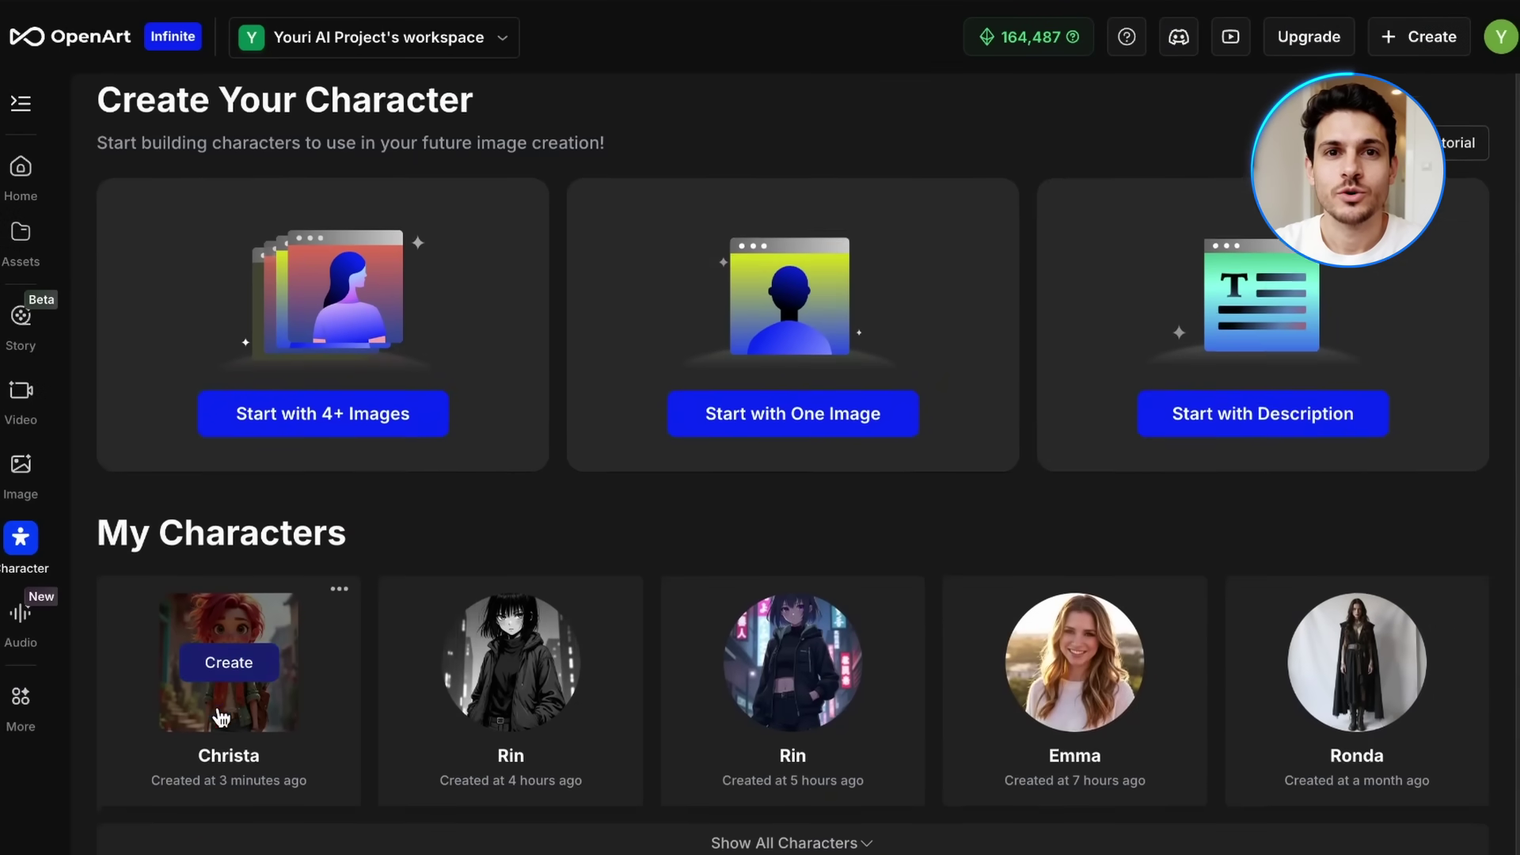
scroll(217, 706, "down", 3)
mouse_move(224, 467)
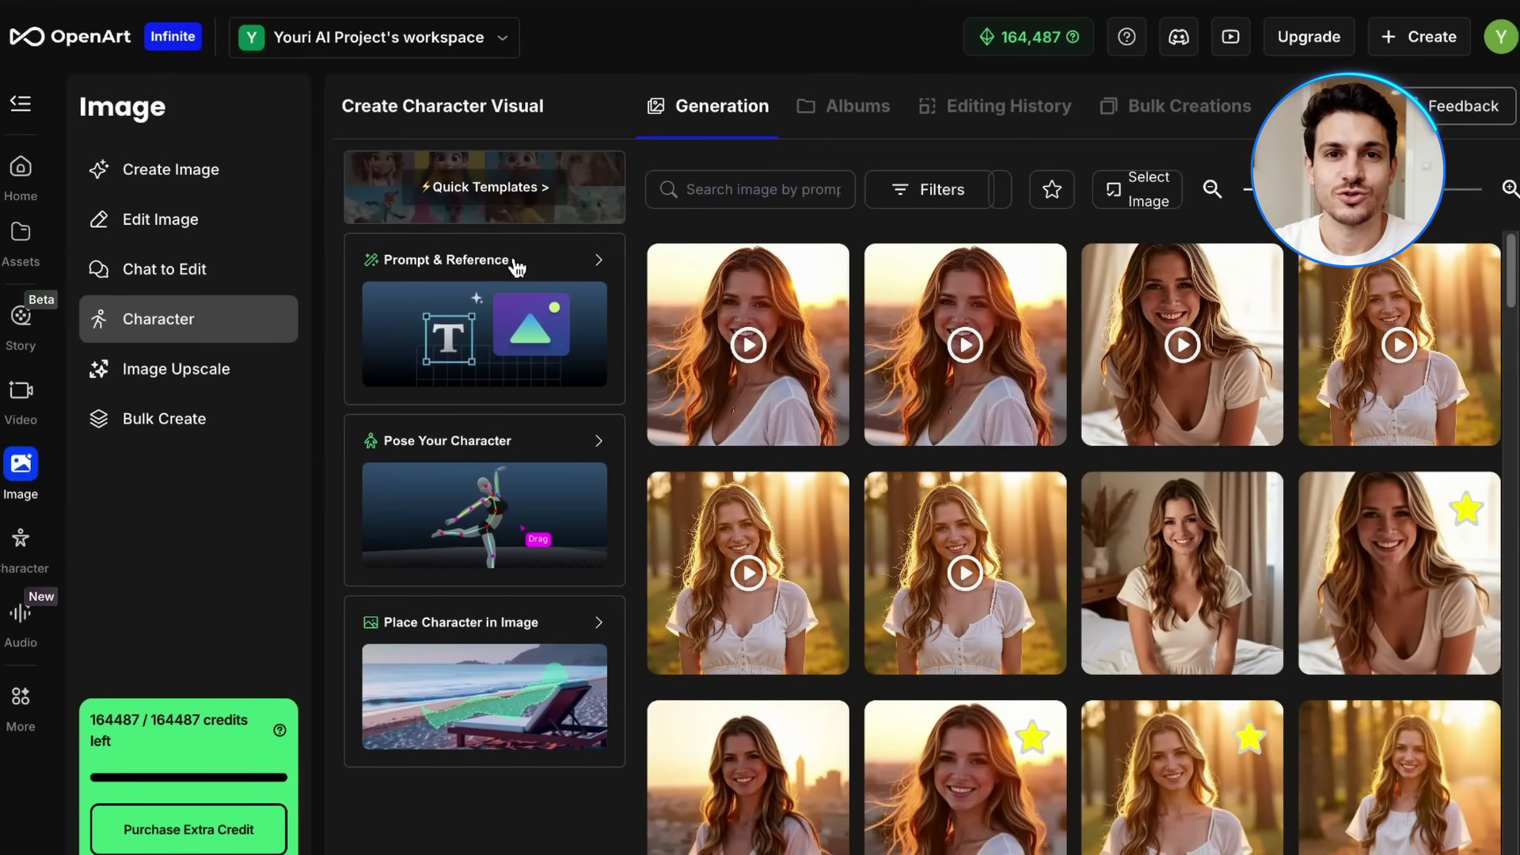
left_click(516, 266)
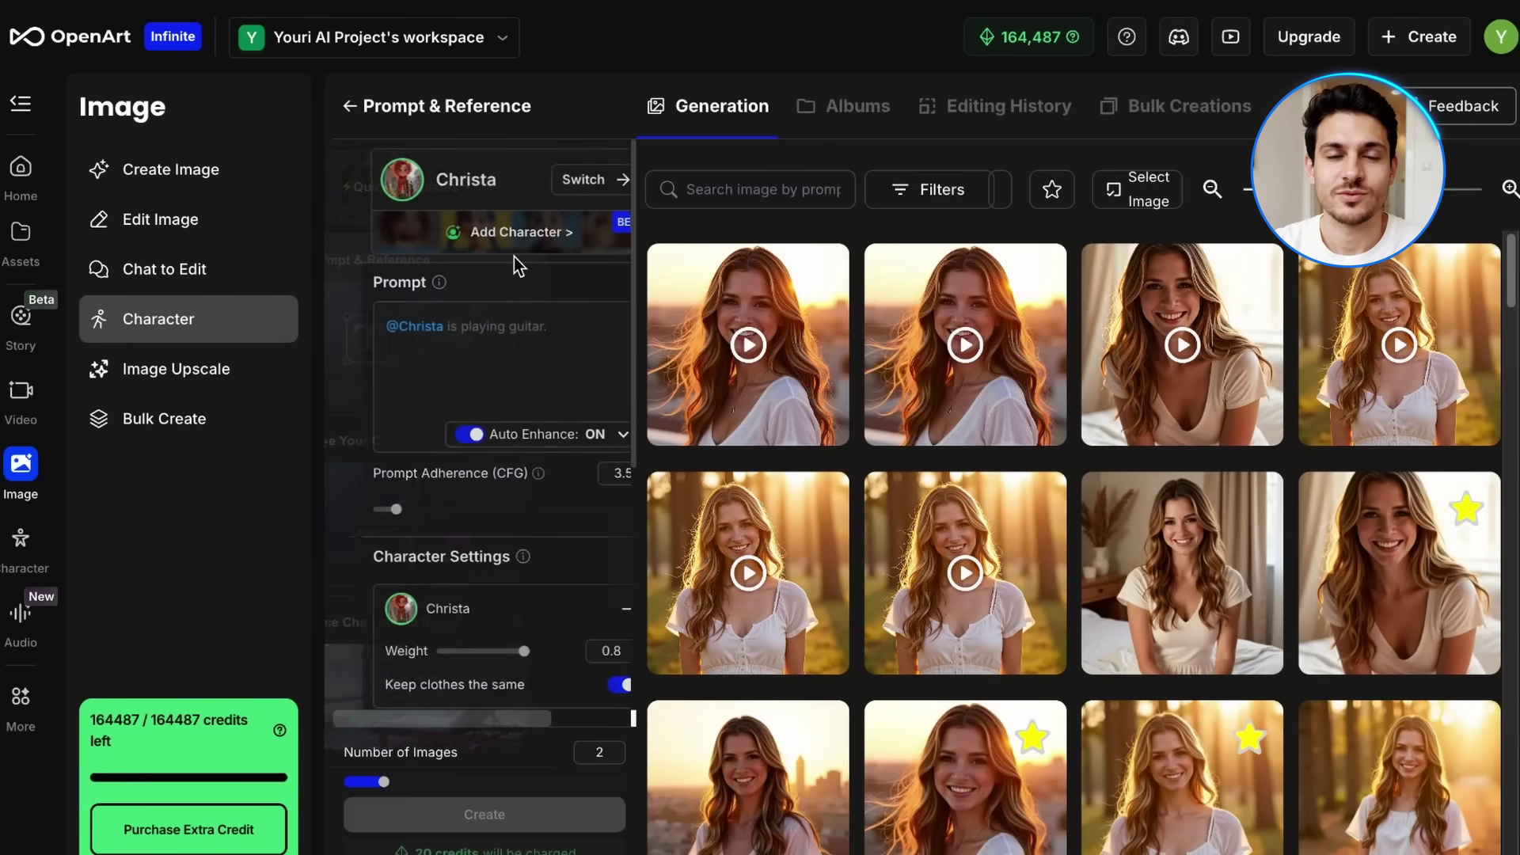
left_click(20, 103)
left_click(268, 339)
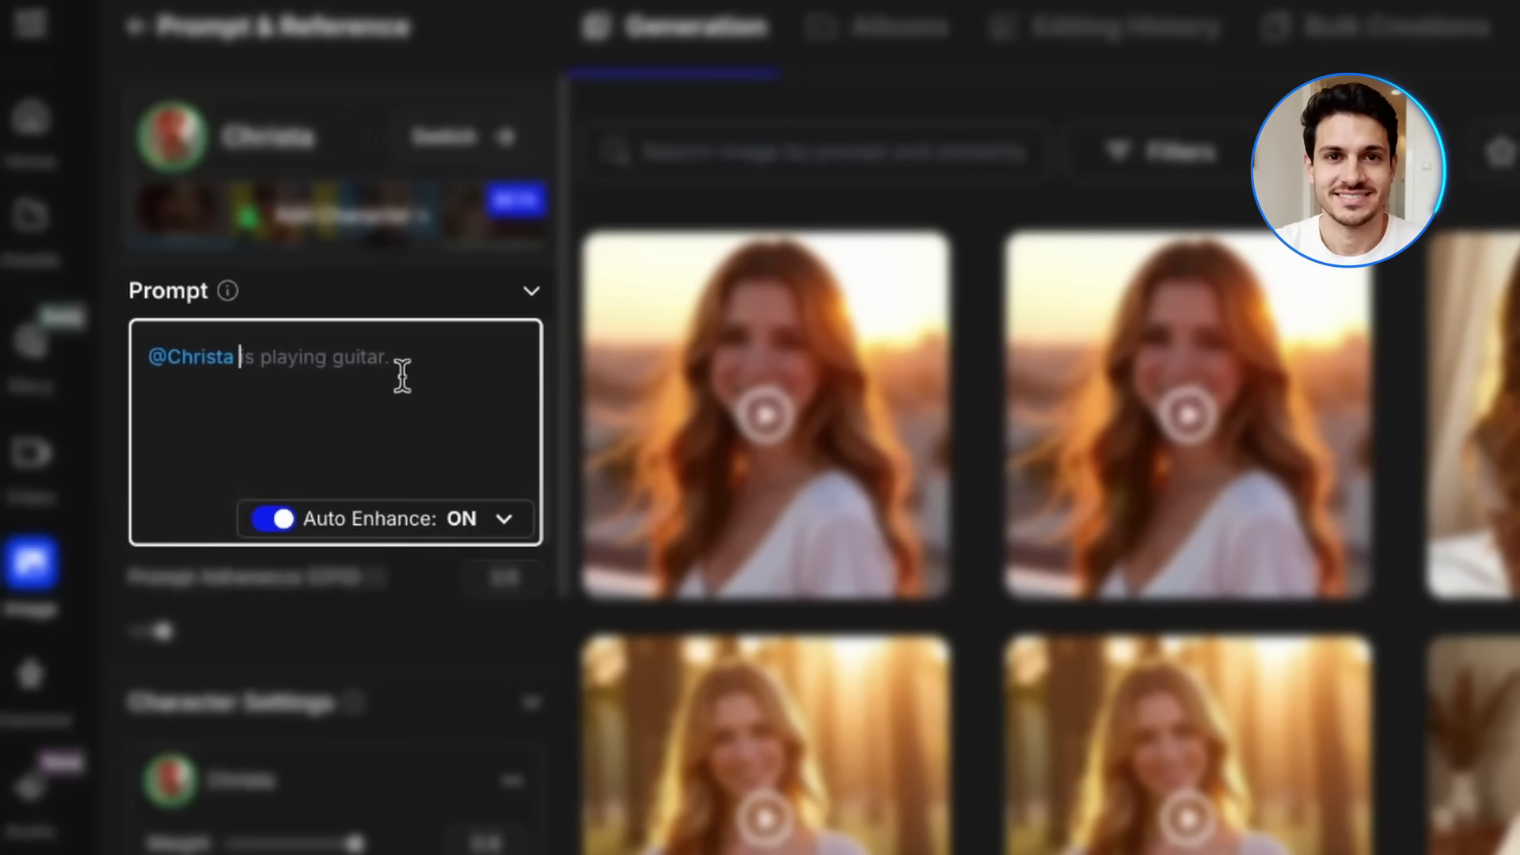
type("standing in a gray, colorless city street with dull buildings and ove")
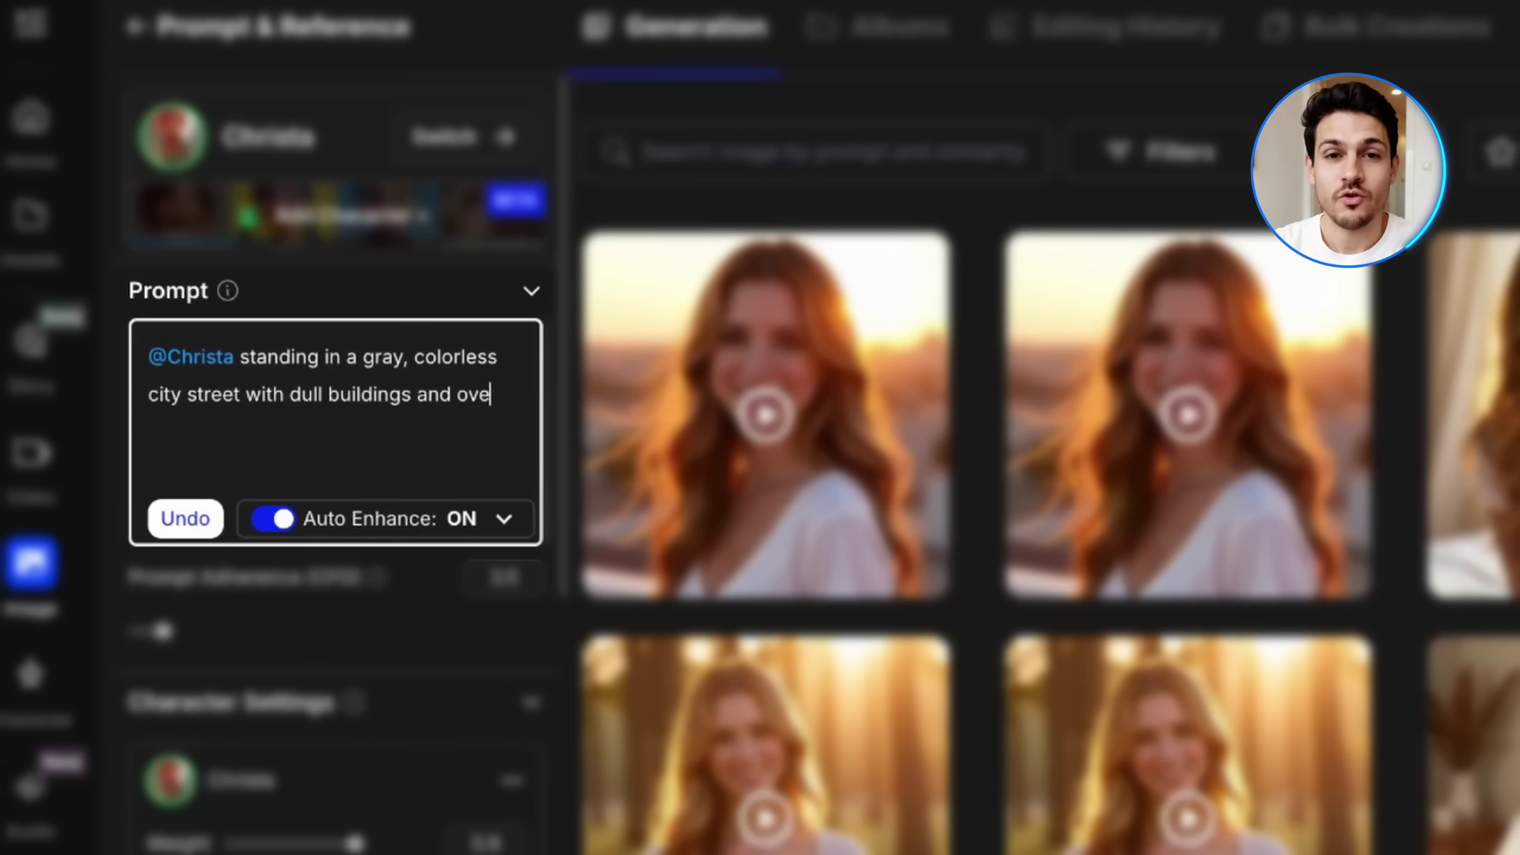
type("rcast sky, looking determined w")
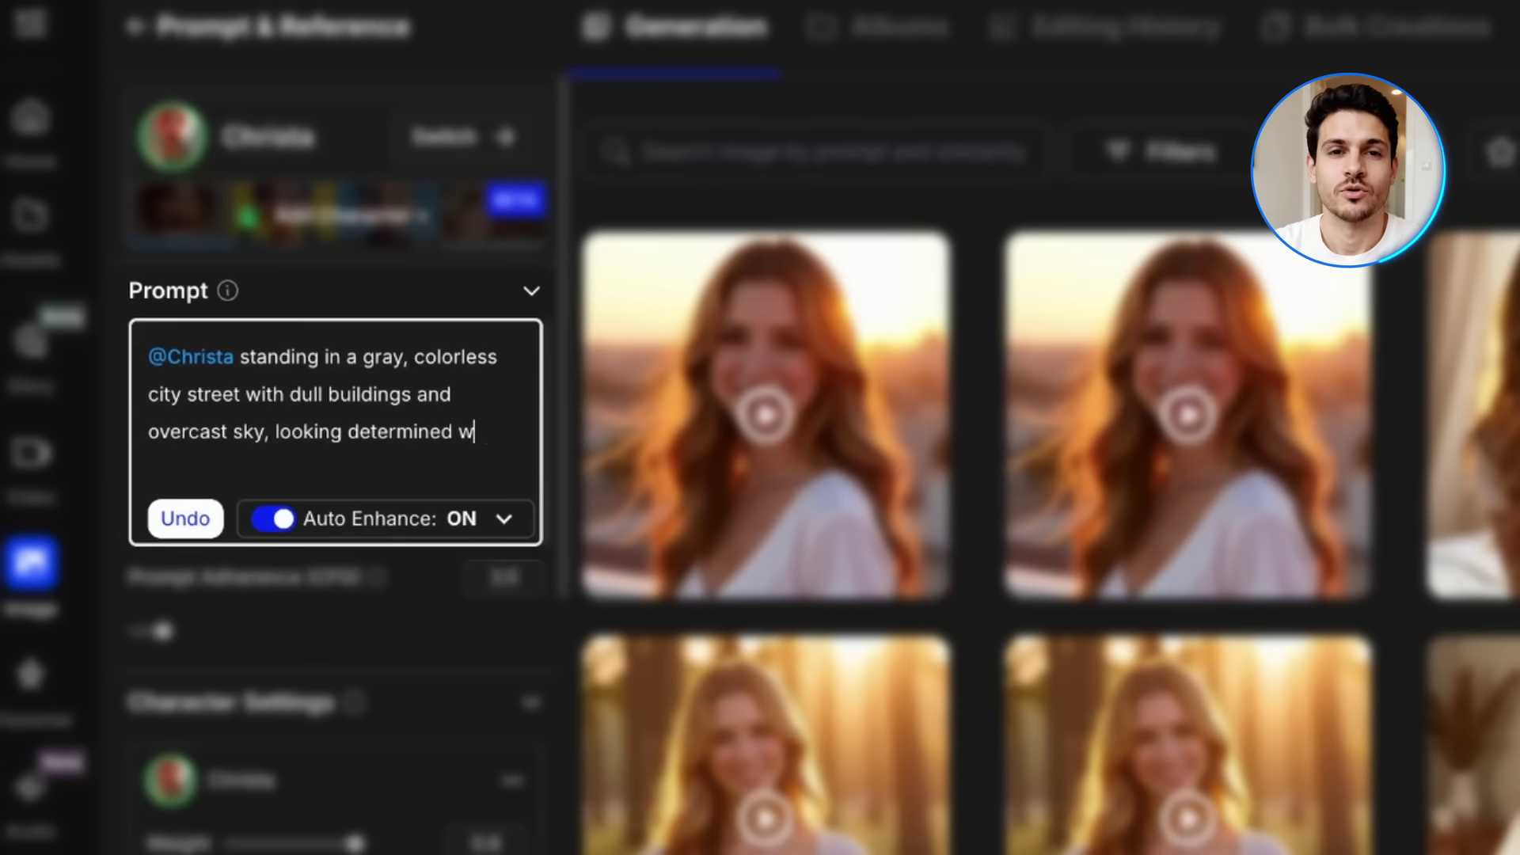
type("hile holding art supplies, 3D animated style,")
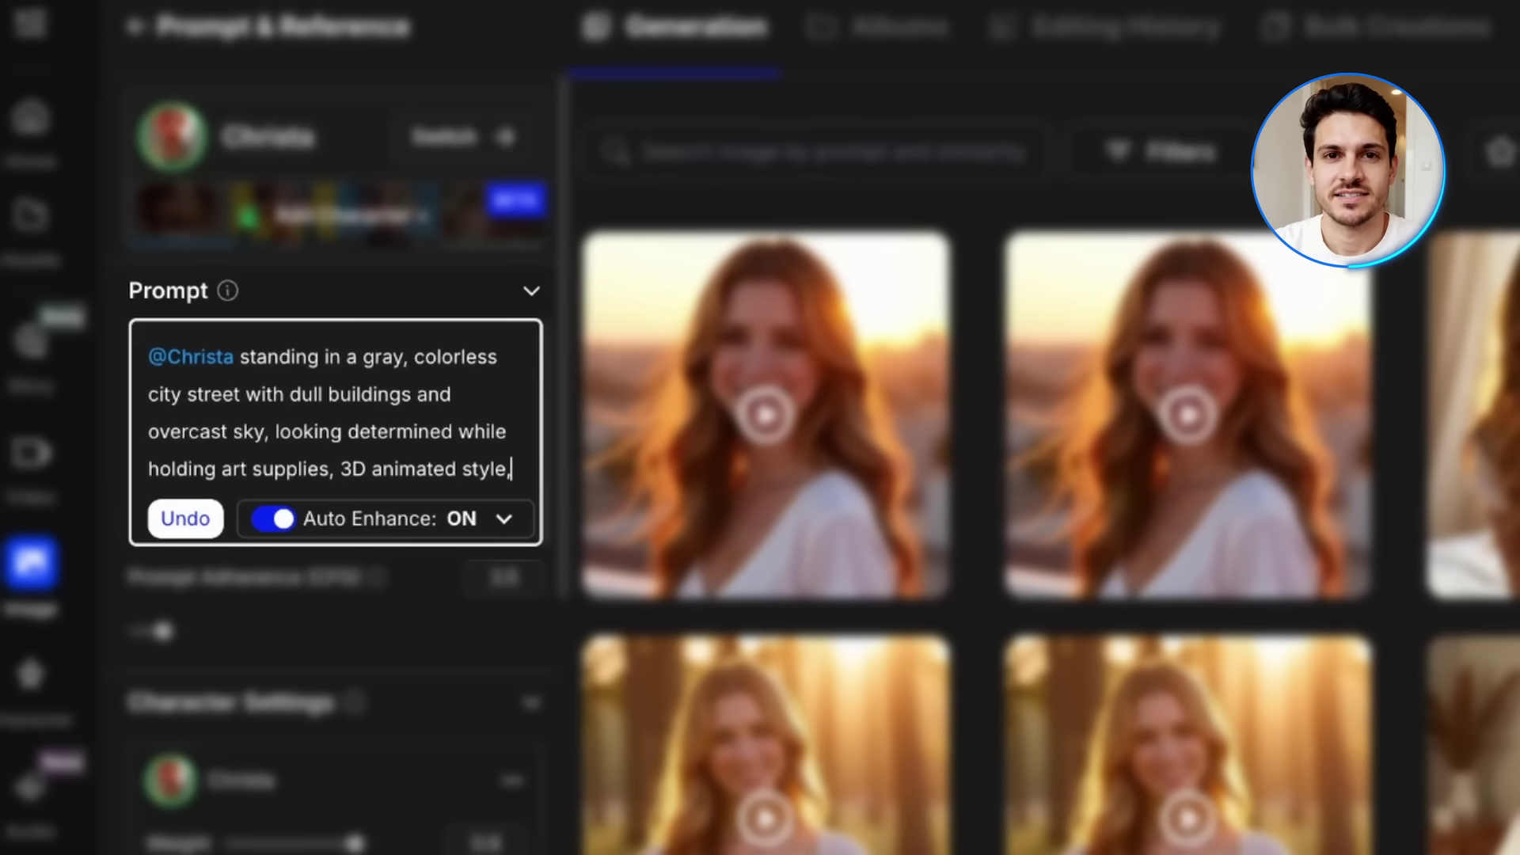
type(" moody gray lighting.")
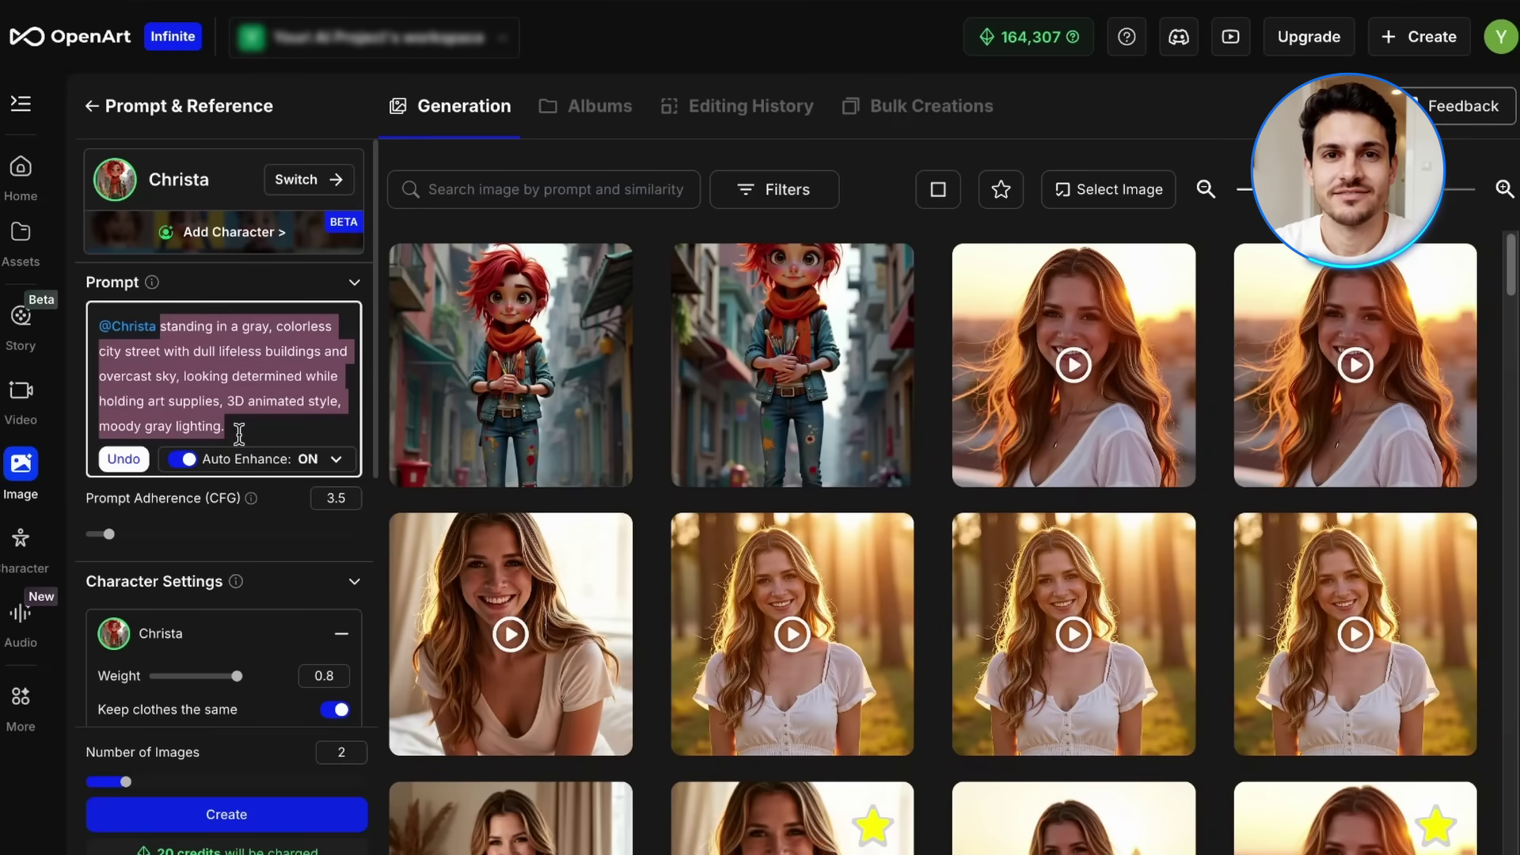
key("BackSpace")
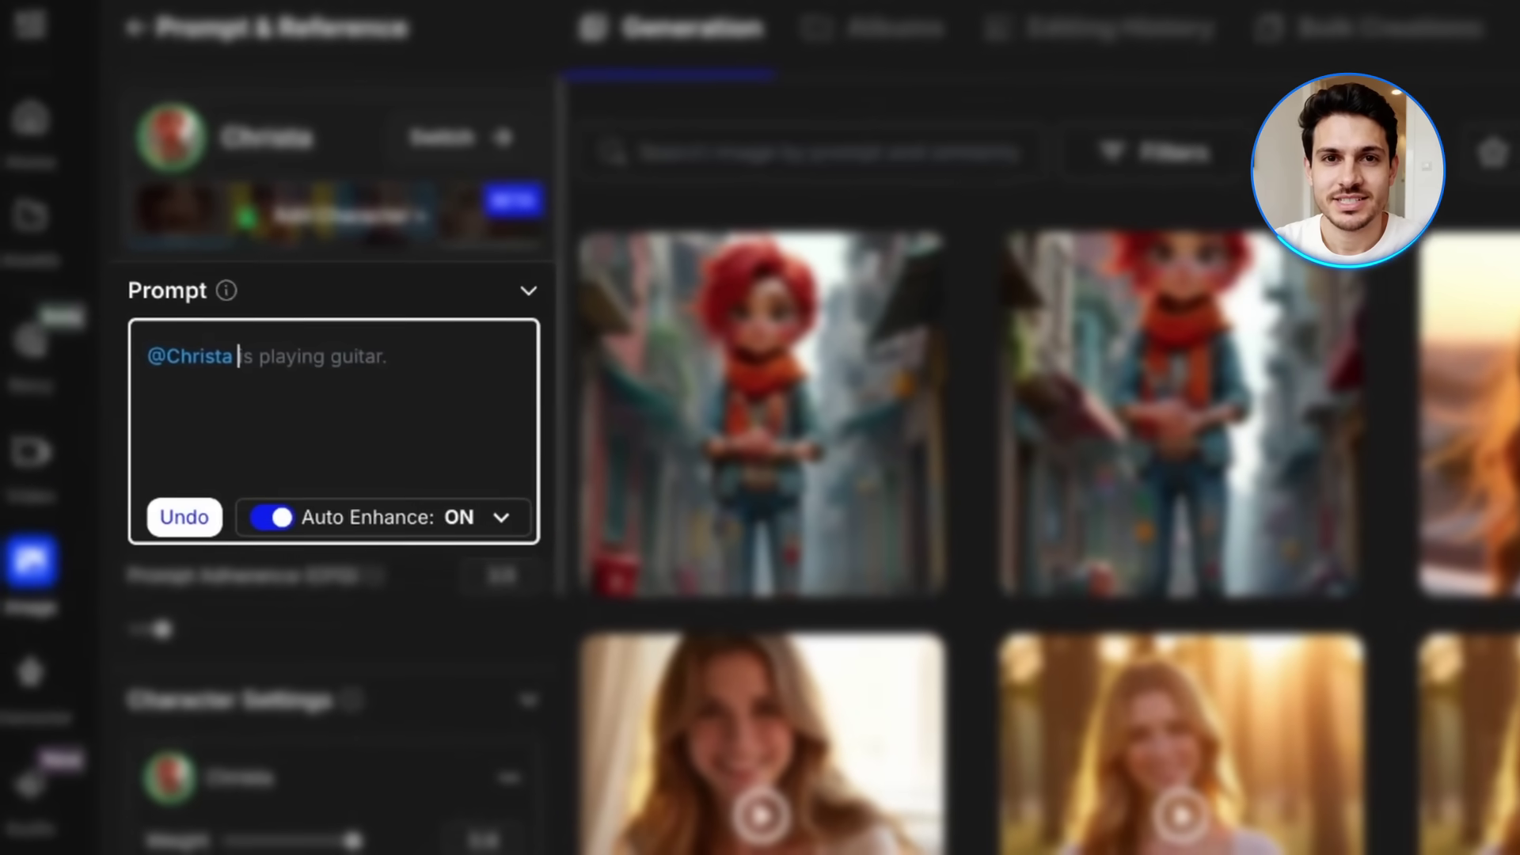
Step: Prompt Christa kneeling before a cracked gray wall, dipping a paintbrush into glowing paint
type("knee")
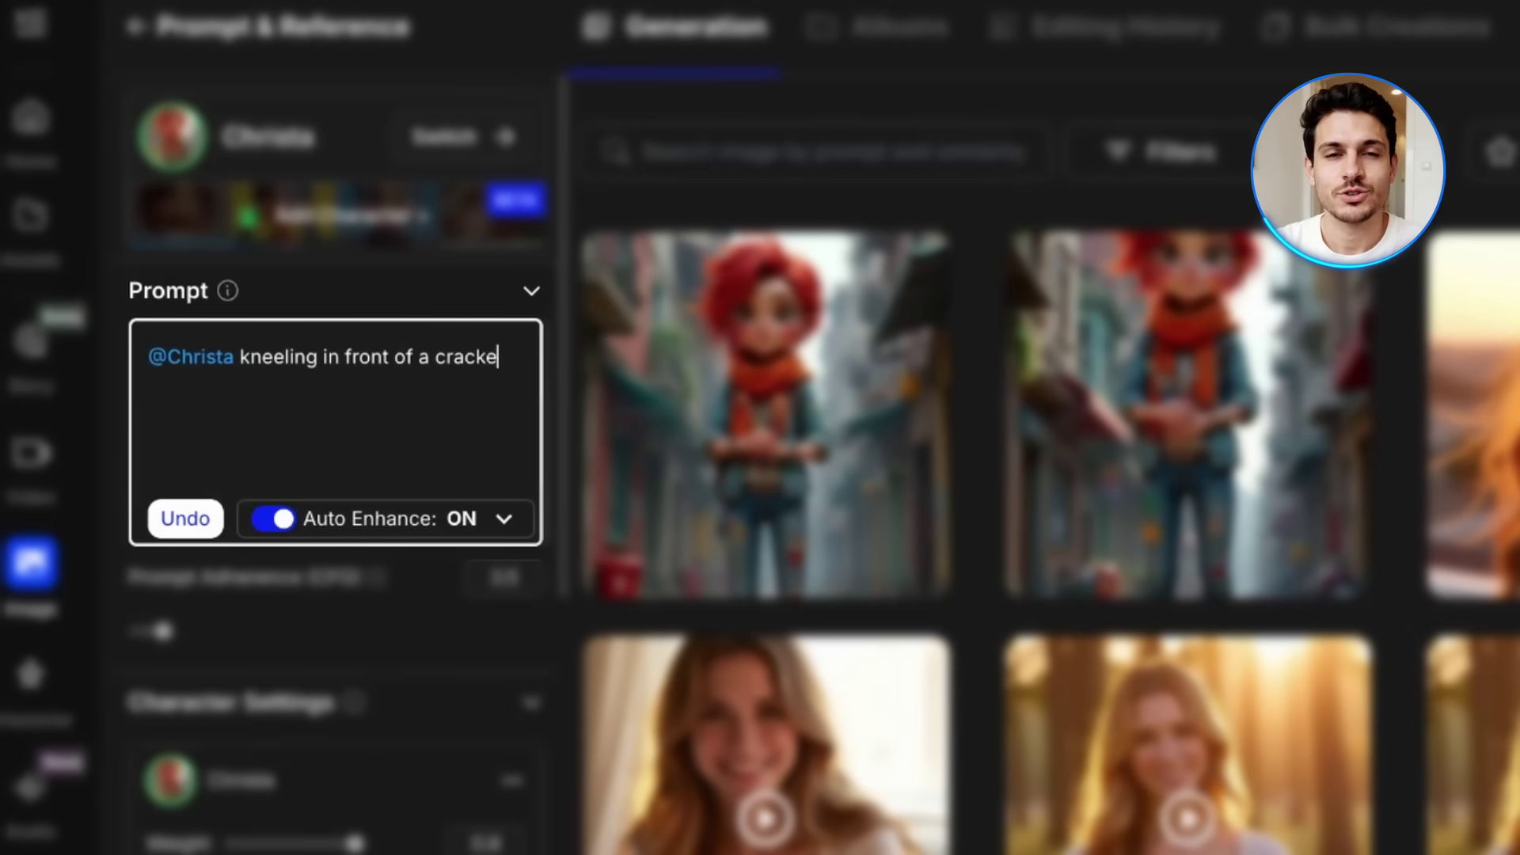
type("ling in front of a cracked gray wall, dipping a paintbrush into a glowig")
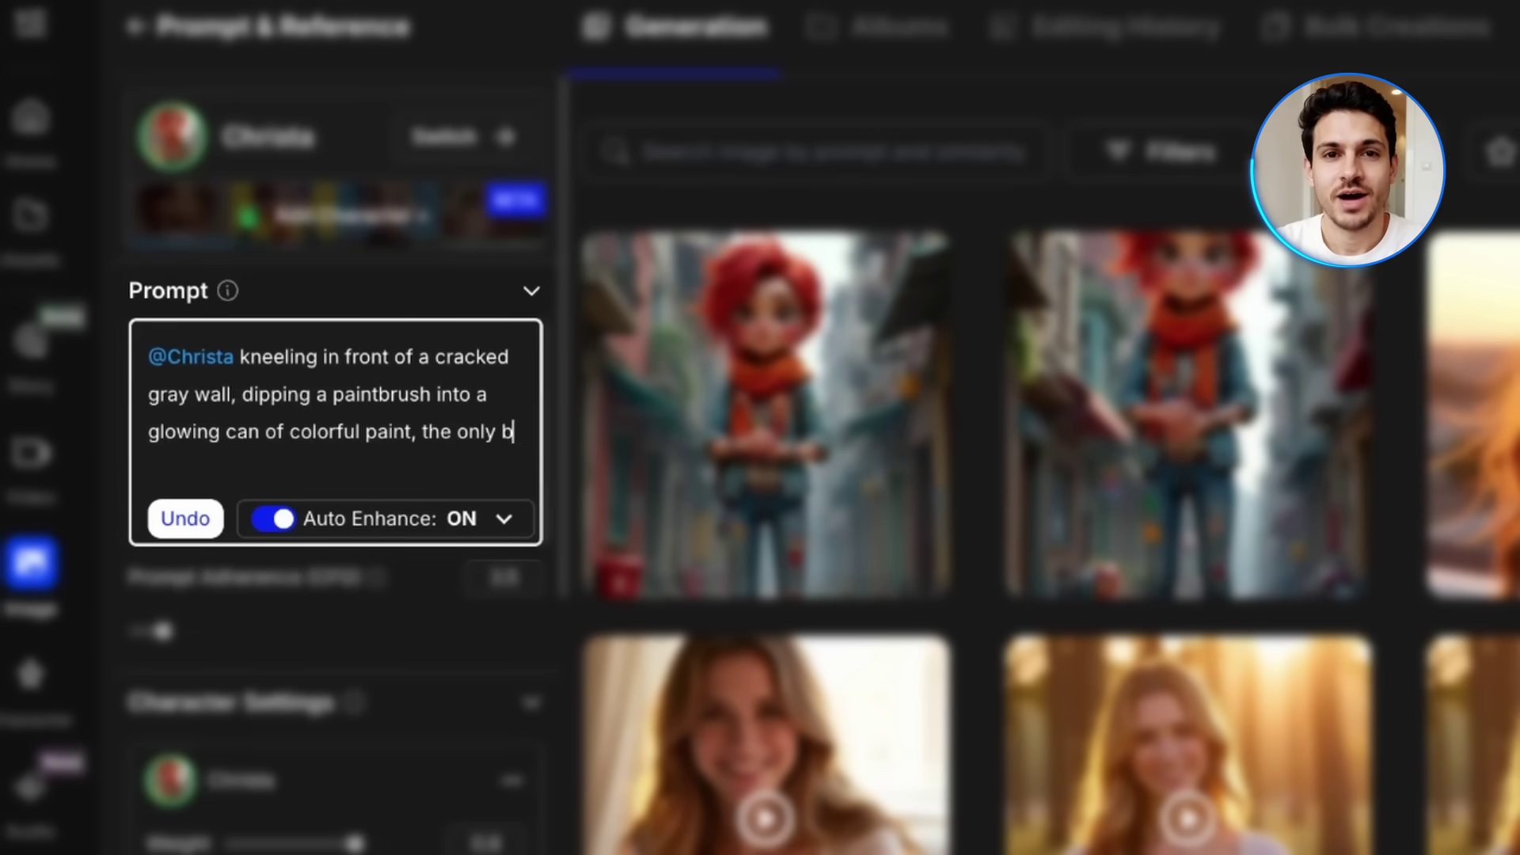
type("right object in the gray scene, 3D animate")
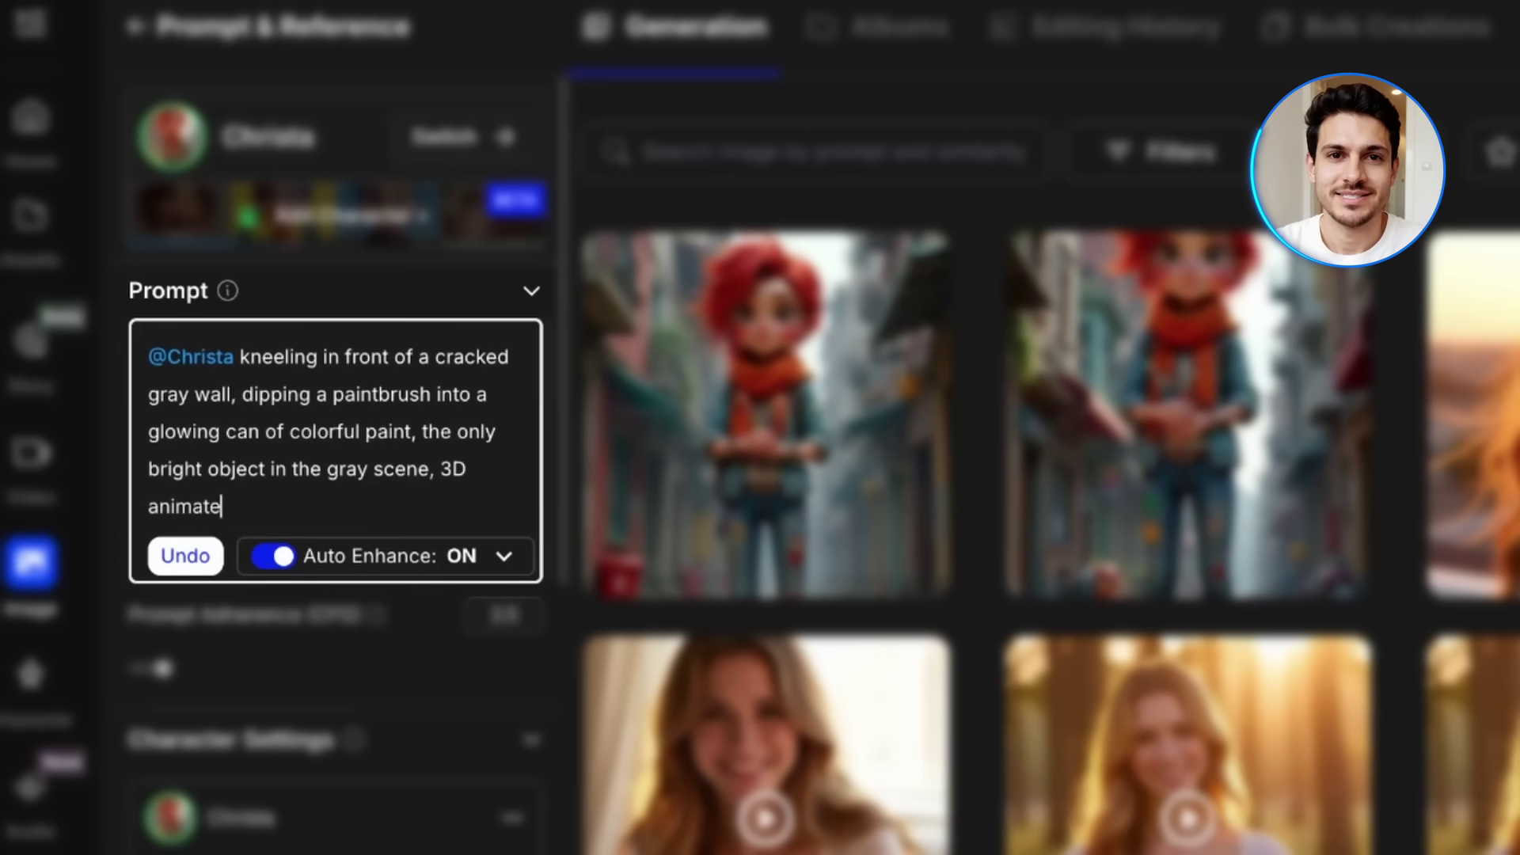
type("n the paint")
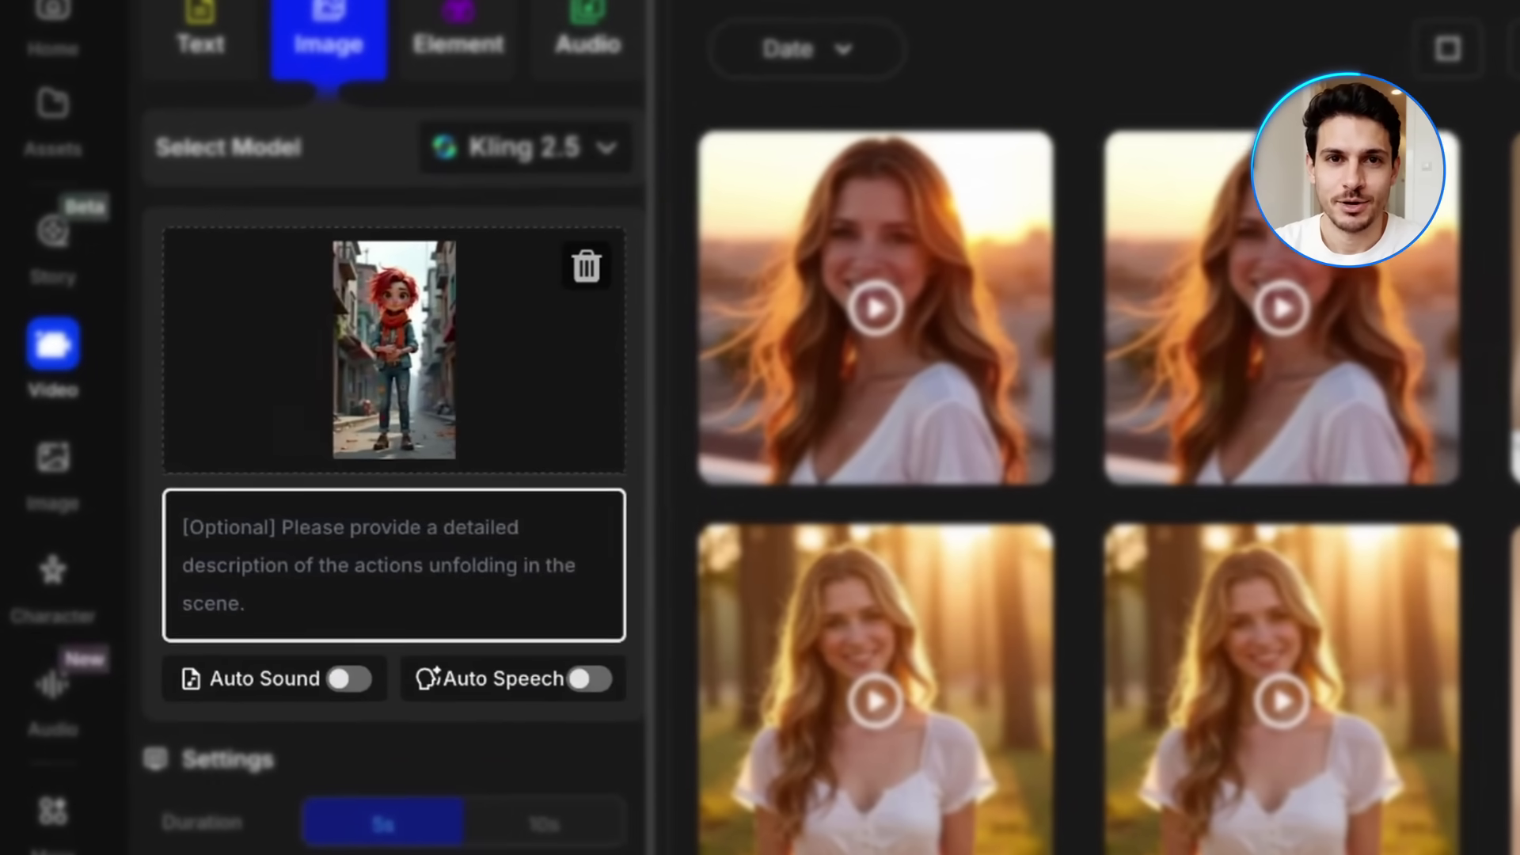
Step: Write the Kling 2.5 video prompt: Christa walking slowly past people, gentle camera, 3D animation quality
type("Chr")
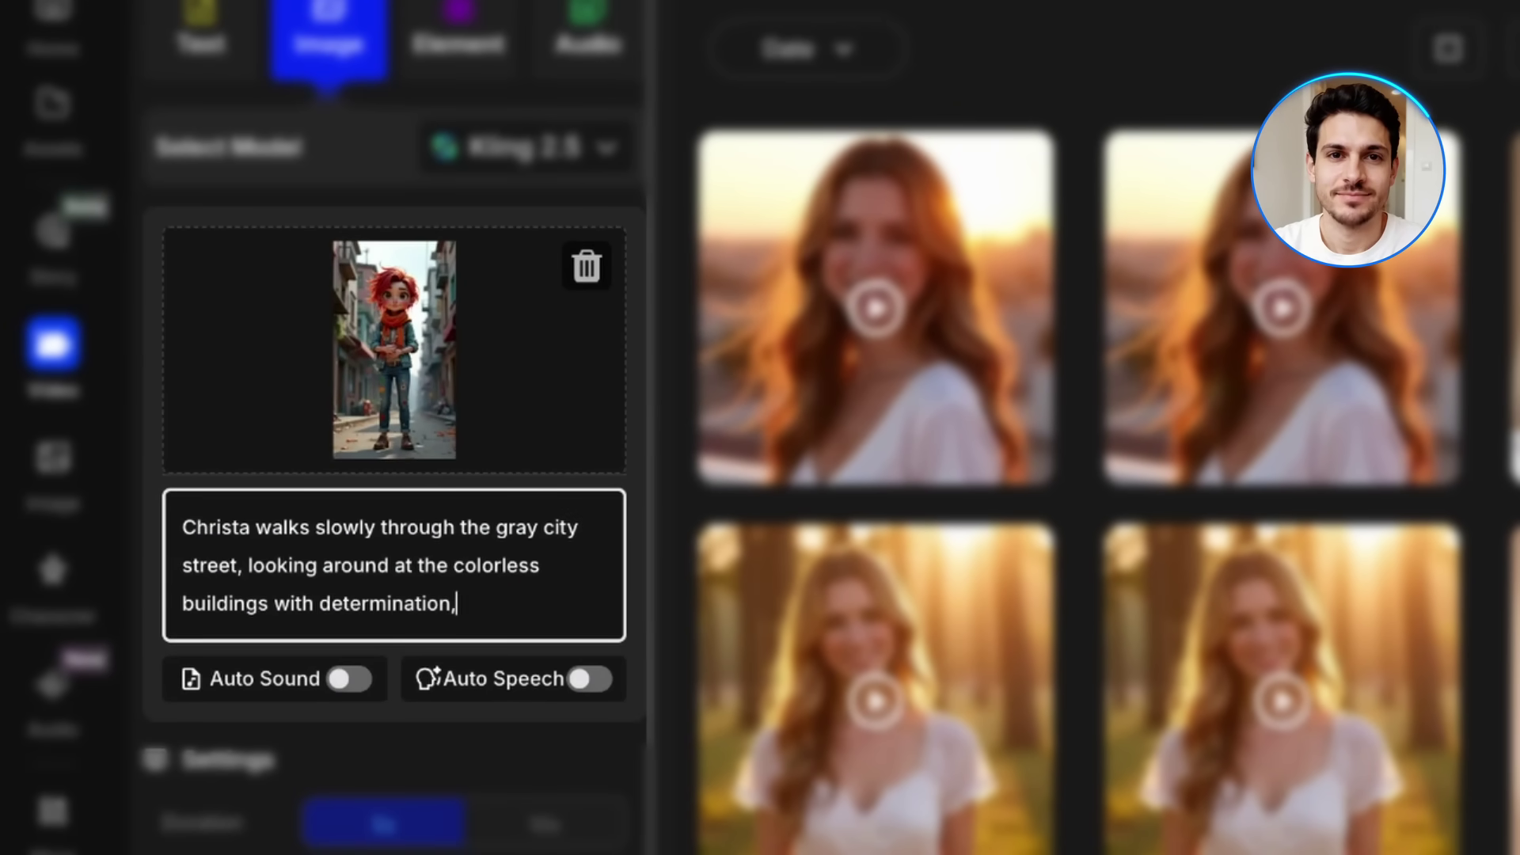
type("alking past")
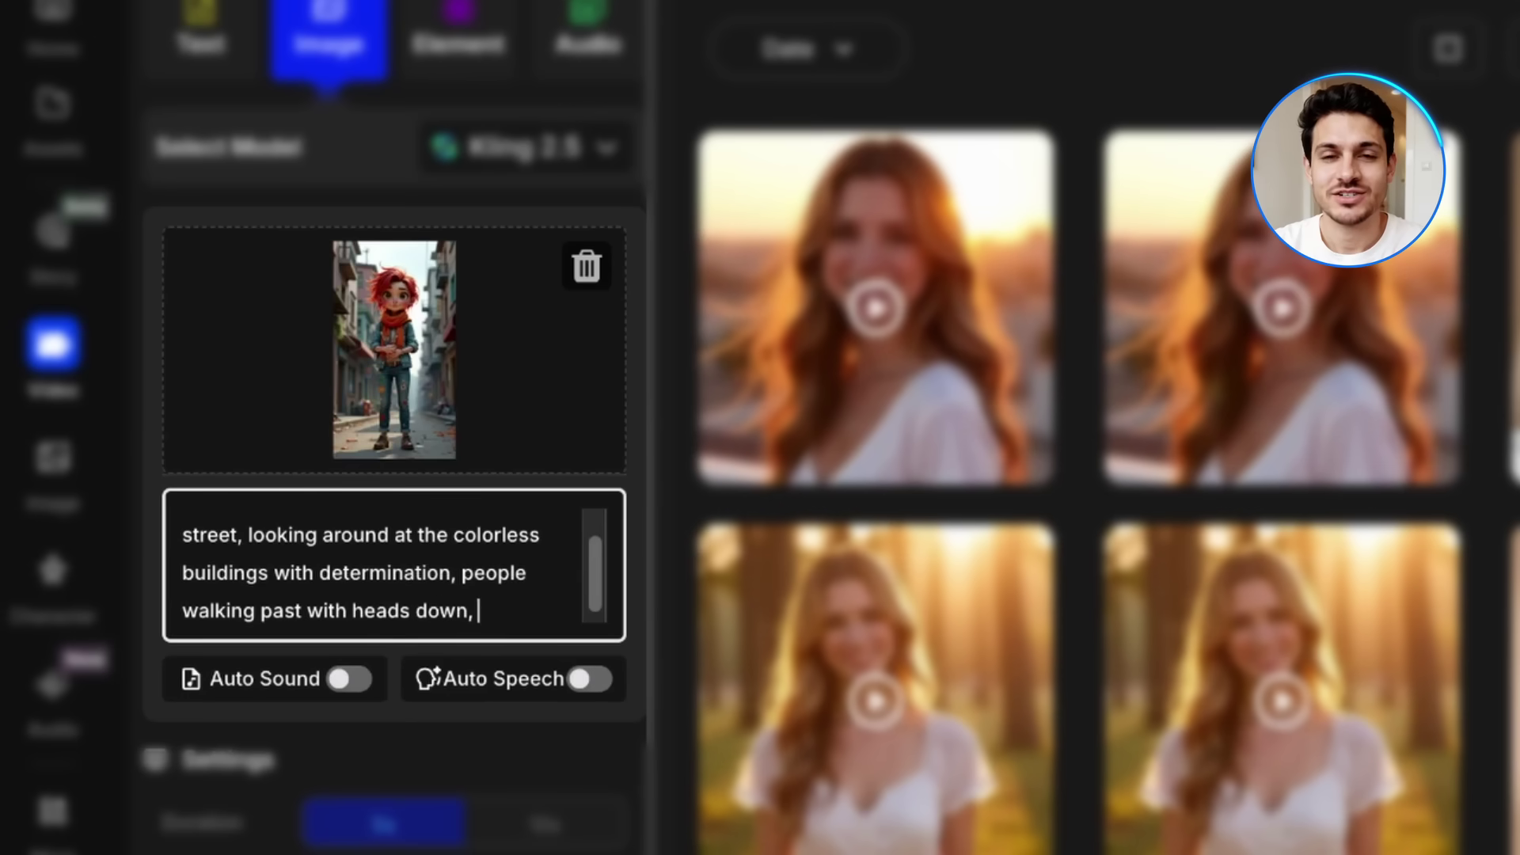
type("gentle camera movement following the ar")
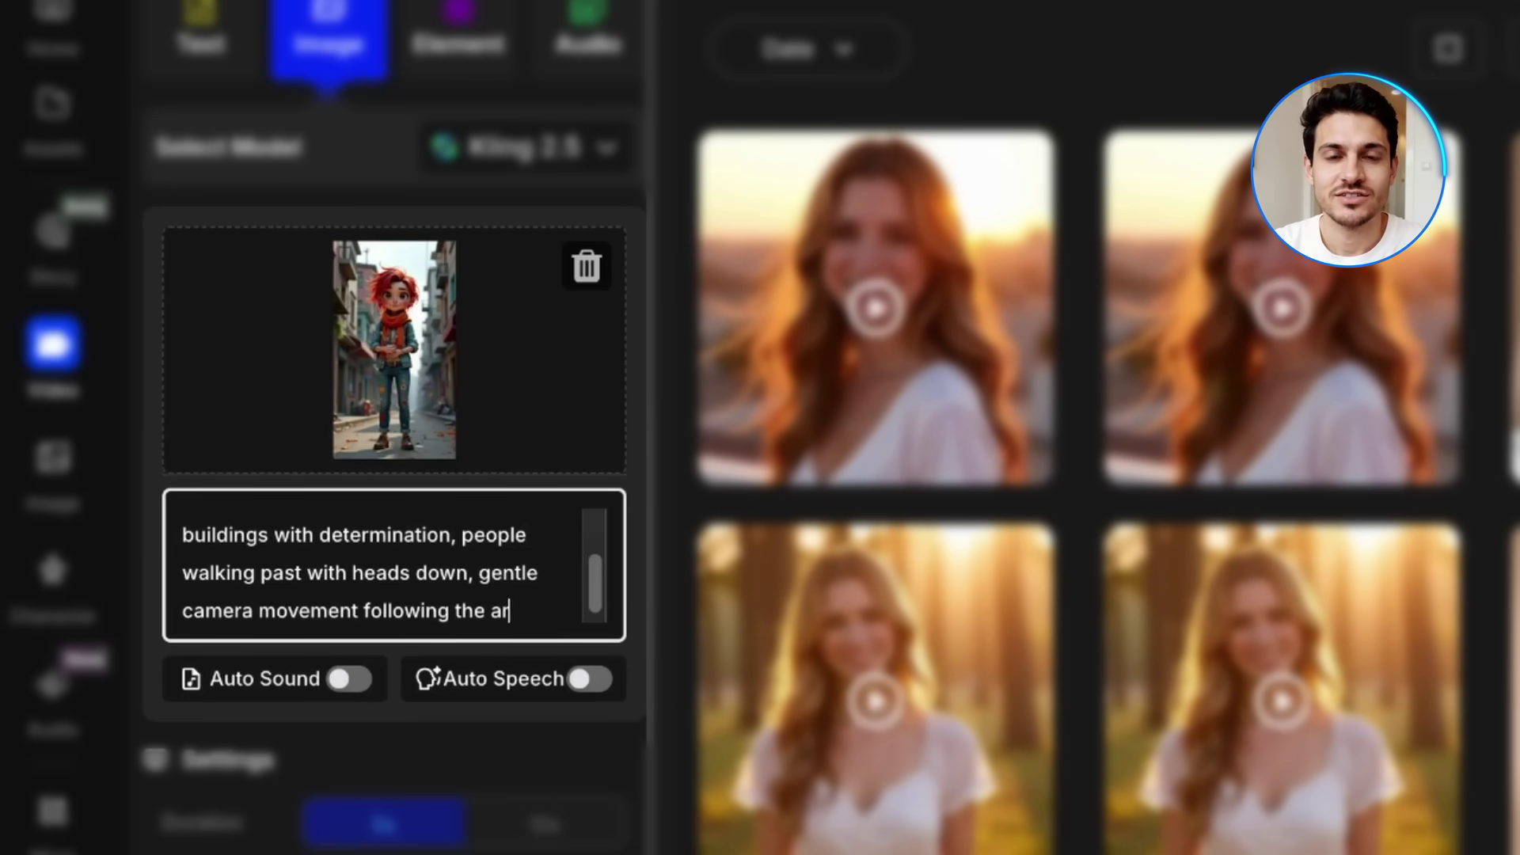
type("D animatio")
type("n quality.")
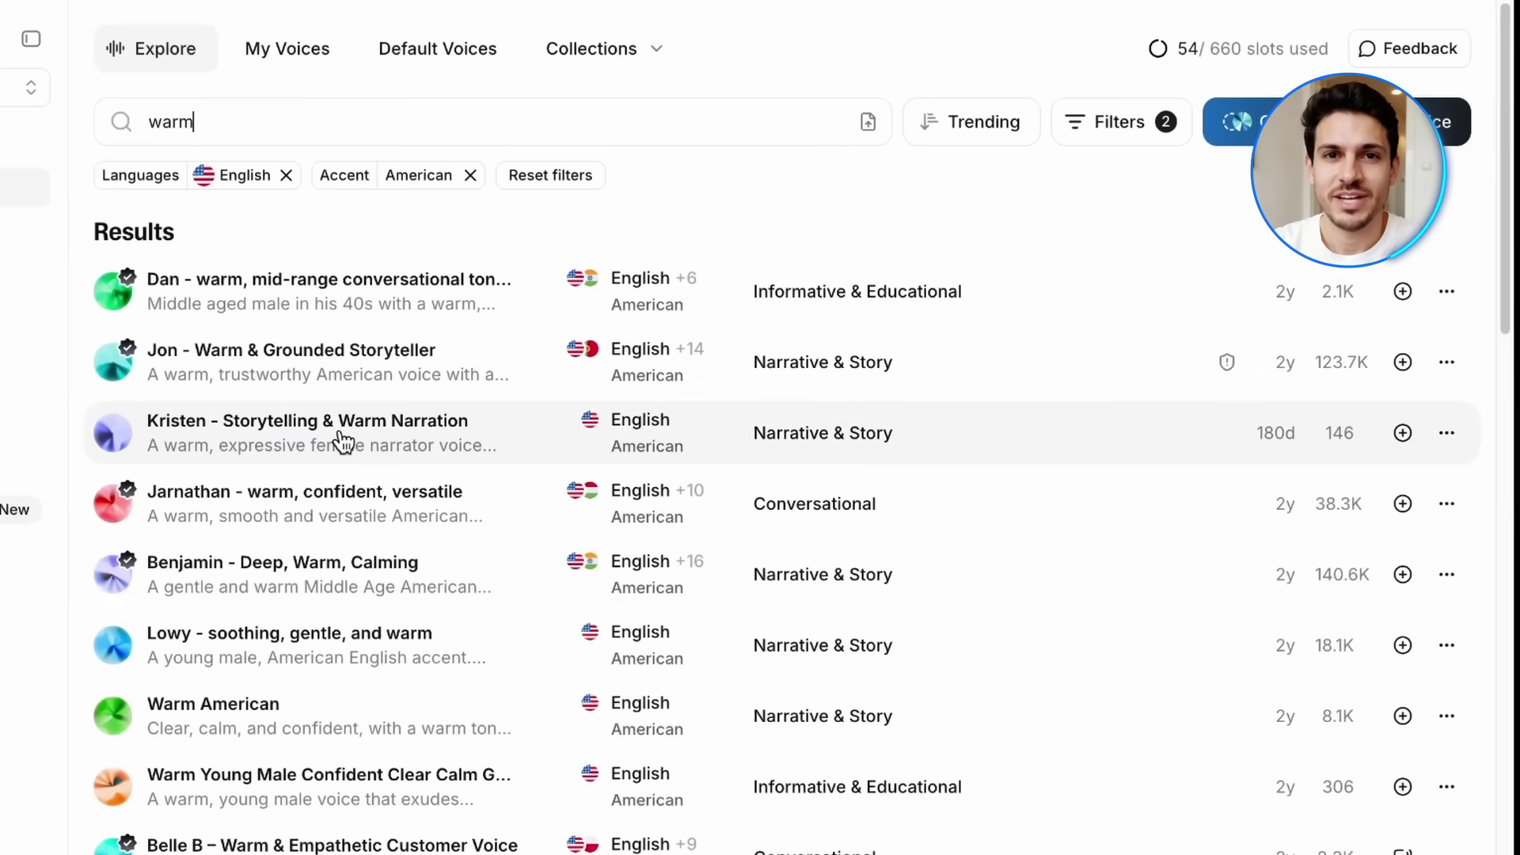
Step: Save the Kristen - Storytelling & Warm Narration voice and paste the narration script into Text to Speech
left_click(1403, 436)
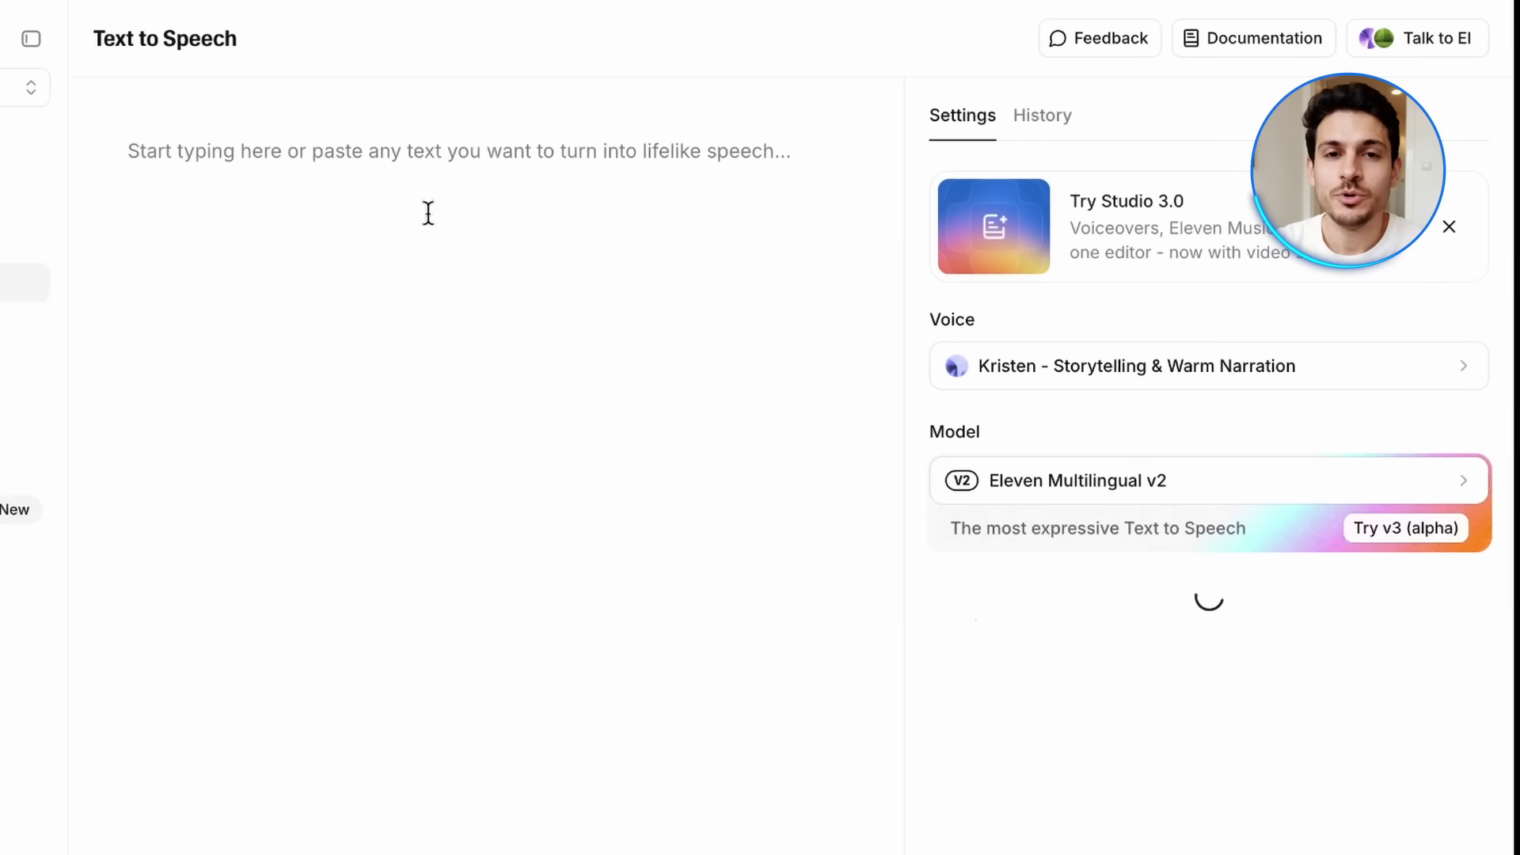
type("In a city that forgot how to dream, one artist still believed in color. With every stroke, the world remembered its heart. Sometimes all it takes is one spark of color to spread hope again.")
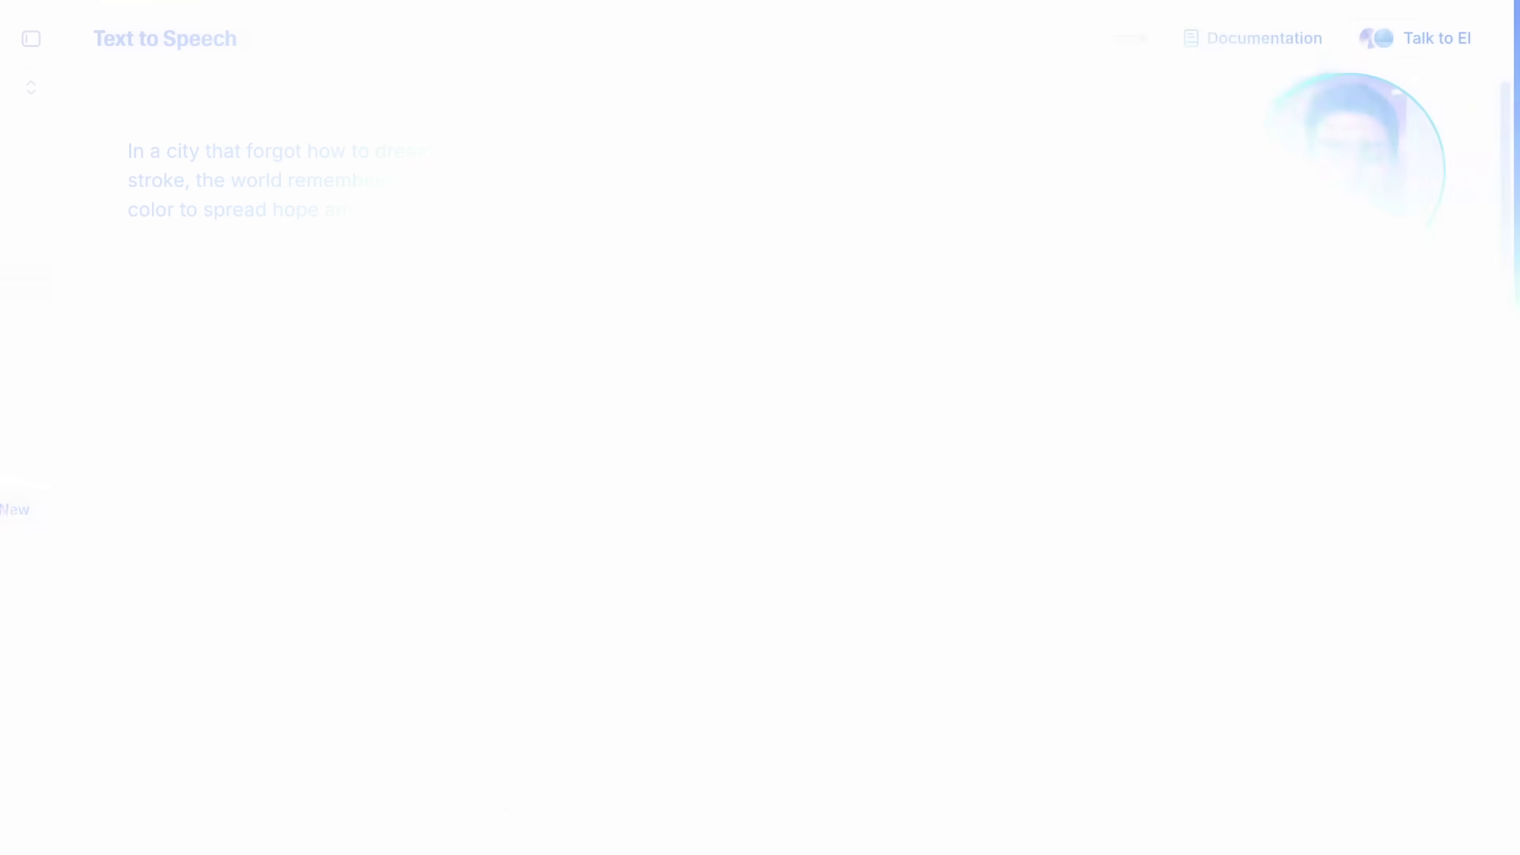
Step: Set speed 0.95 and style exaggeration 7%, then download the generated narration audio
mouse_move(1253, 469)
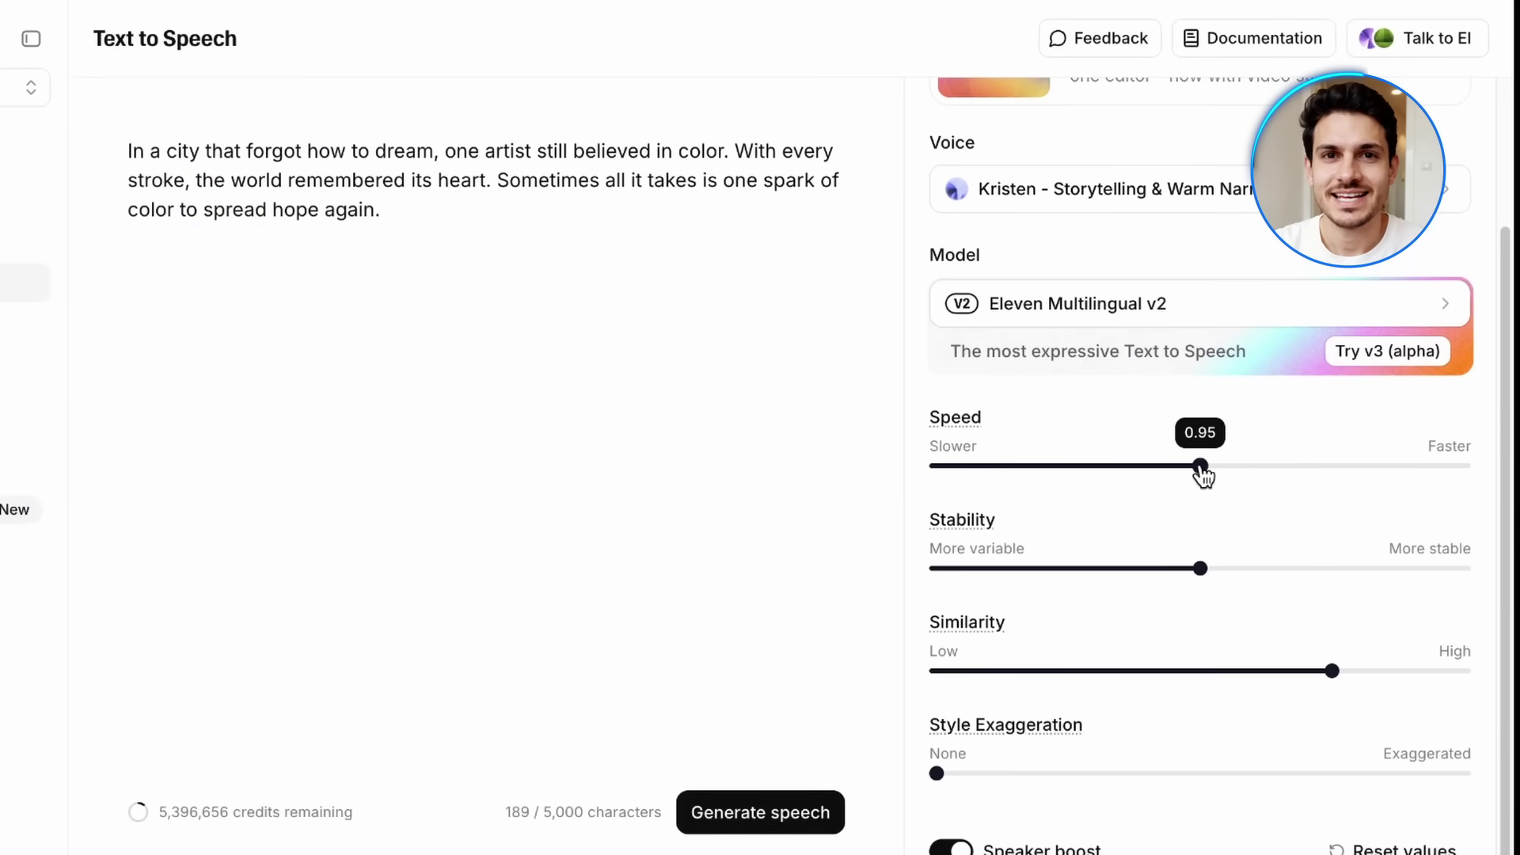
mouse_move(1197, 587)
left_click_drag(939, 774, 973, 774)
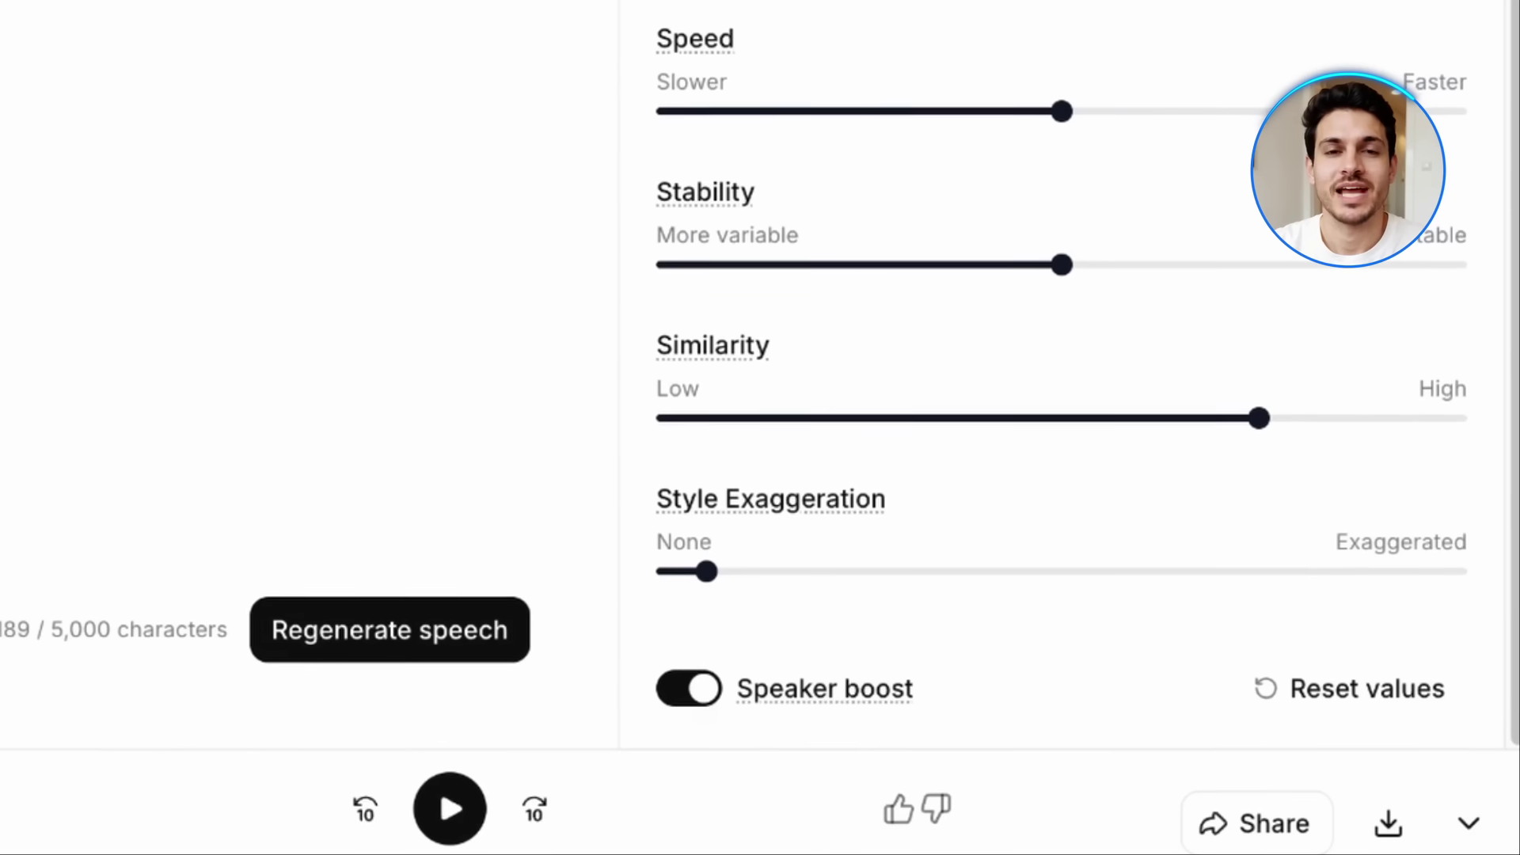
left_click(1384, 828)
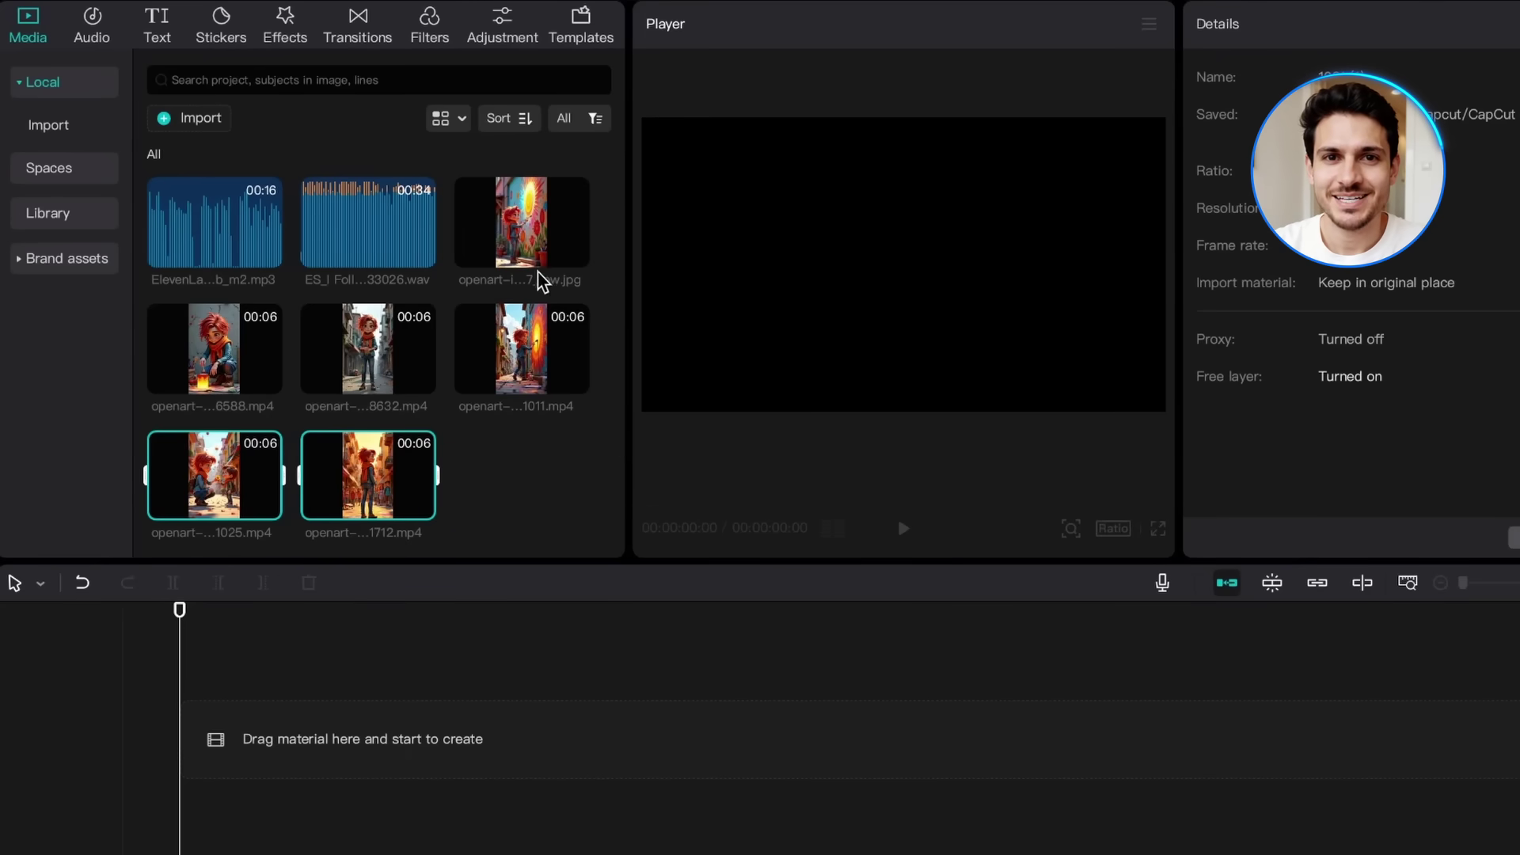
Step: Delete the still painting image from media and add the narration and street-walking clip to the timeline
left_click(504, 253)
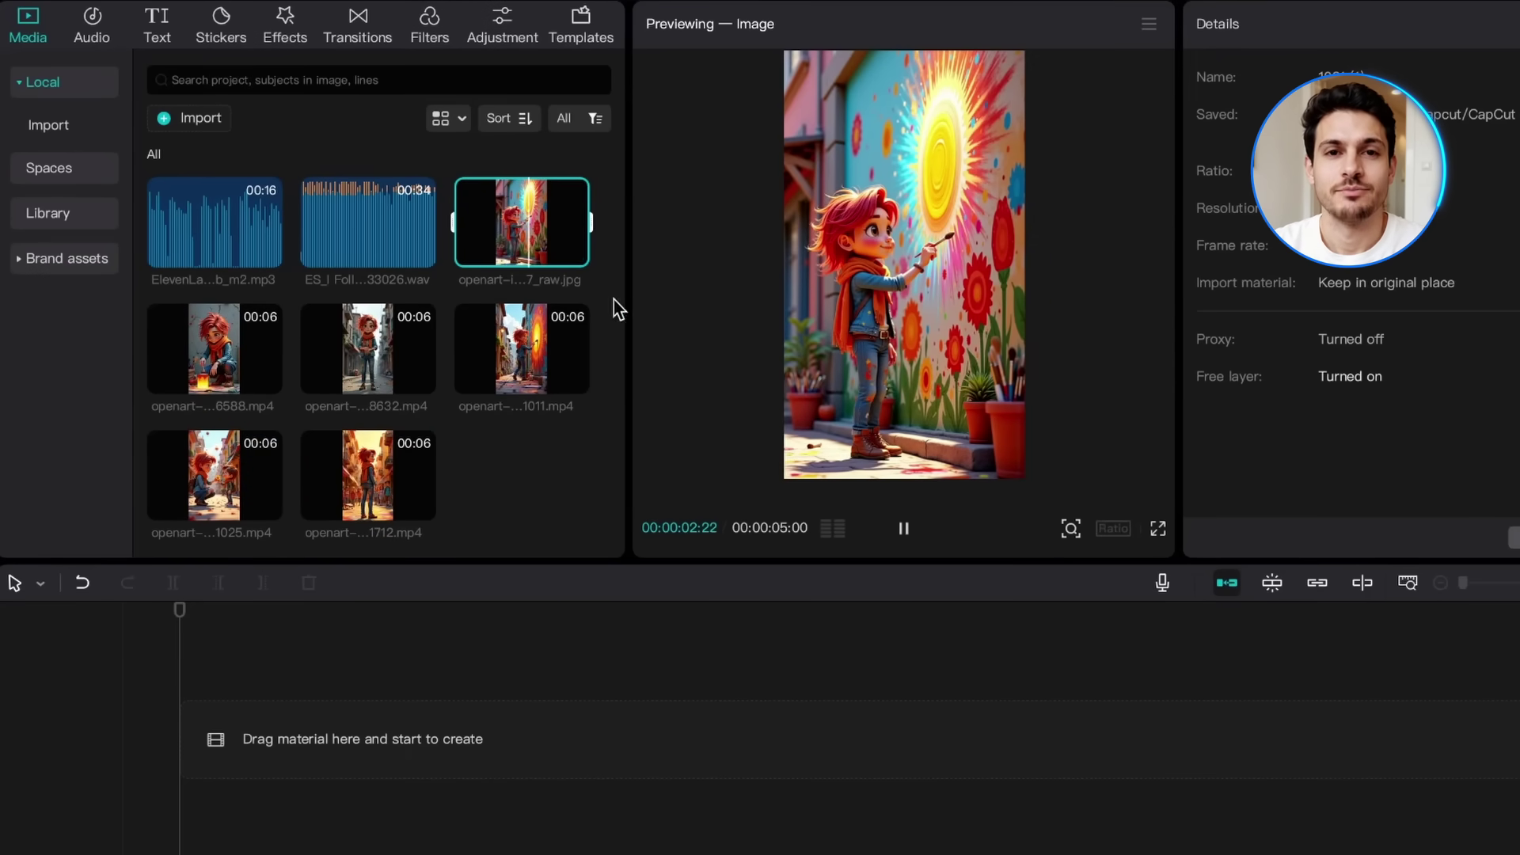
key("Delete")
left_click(268, 253)
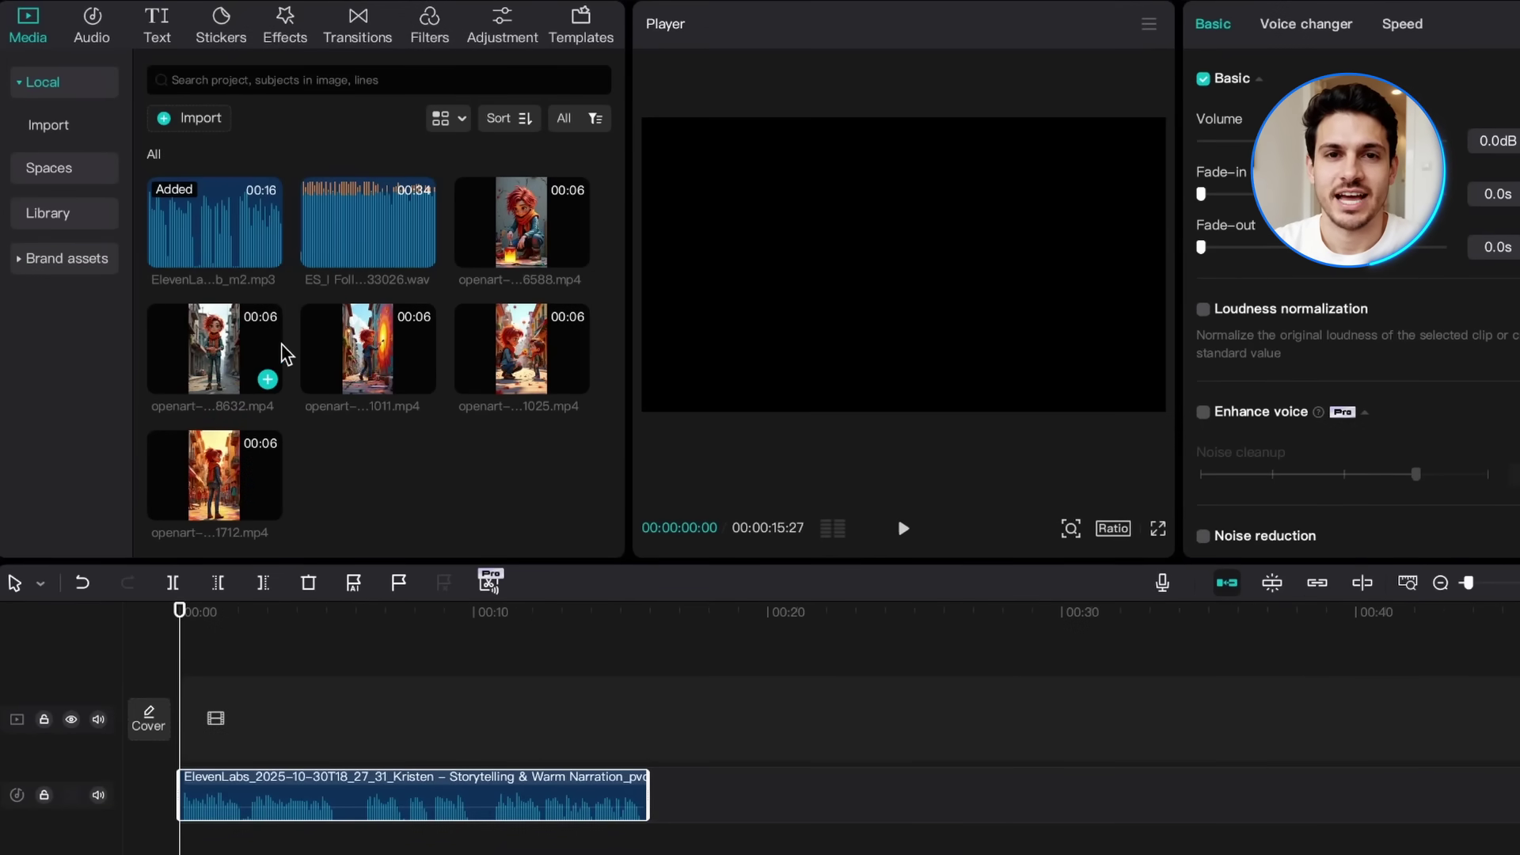
left_click(267, 381)
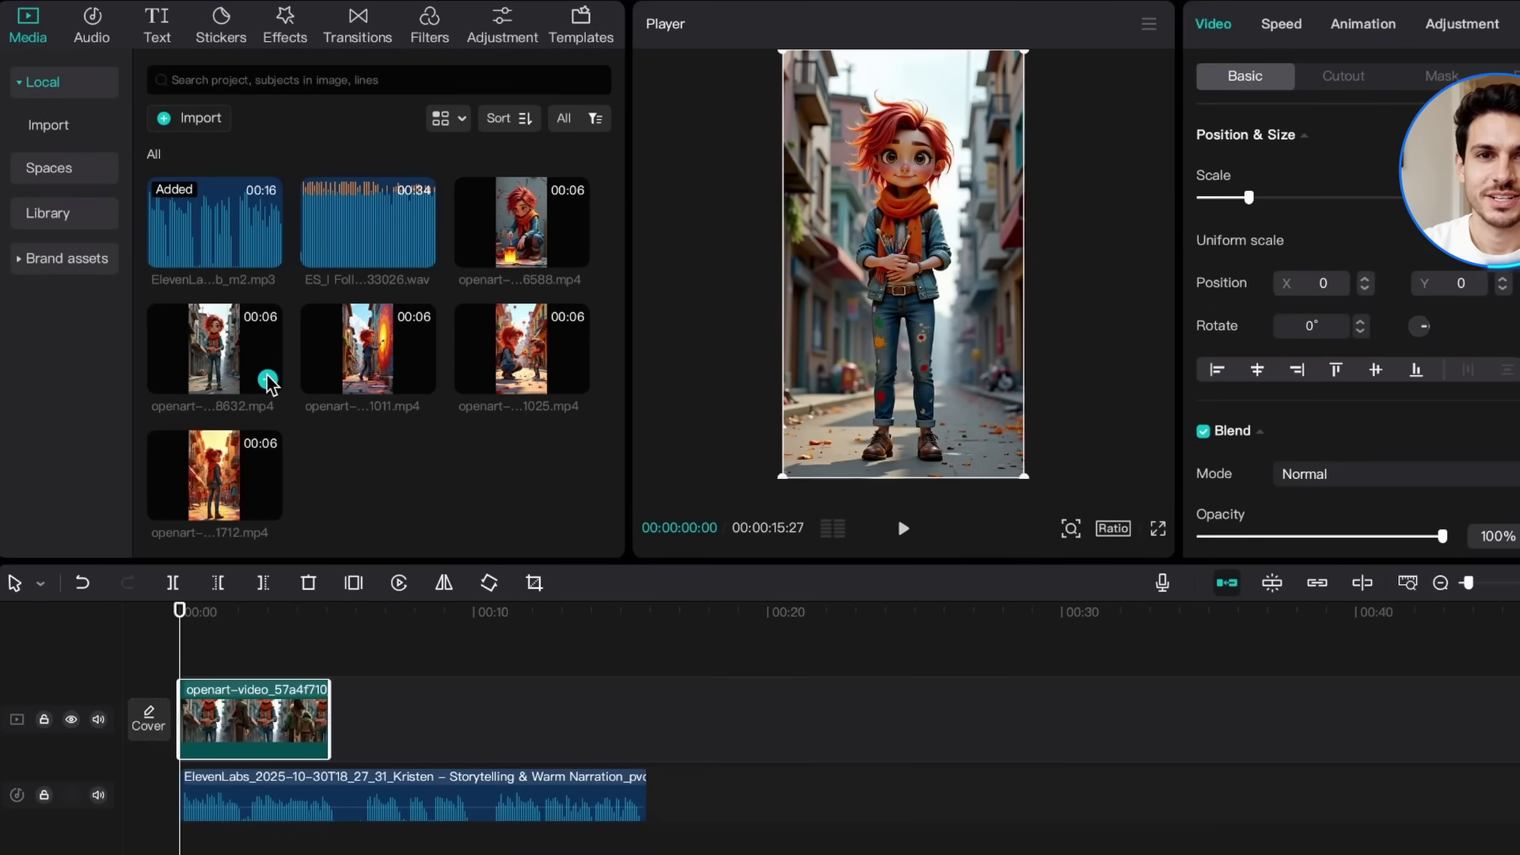
Step: Arrange the remaining scene clips and narration, and enable the main track magnet so clips start at 00:00
key("space")
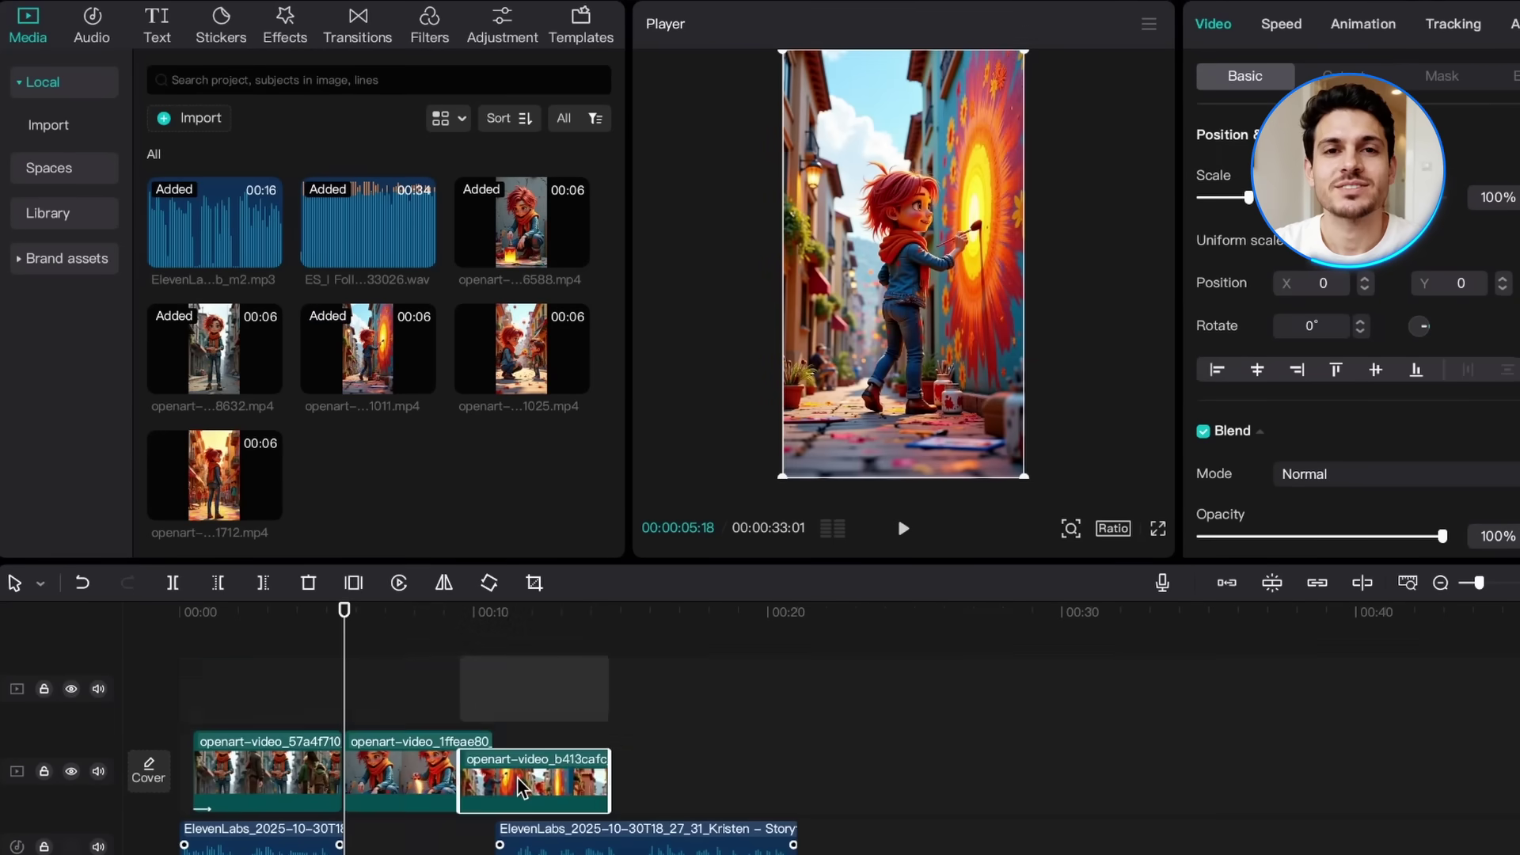
left_click_drag(570, 780, 574, 669)
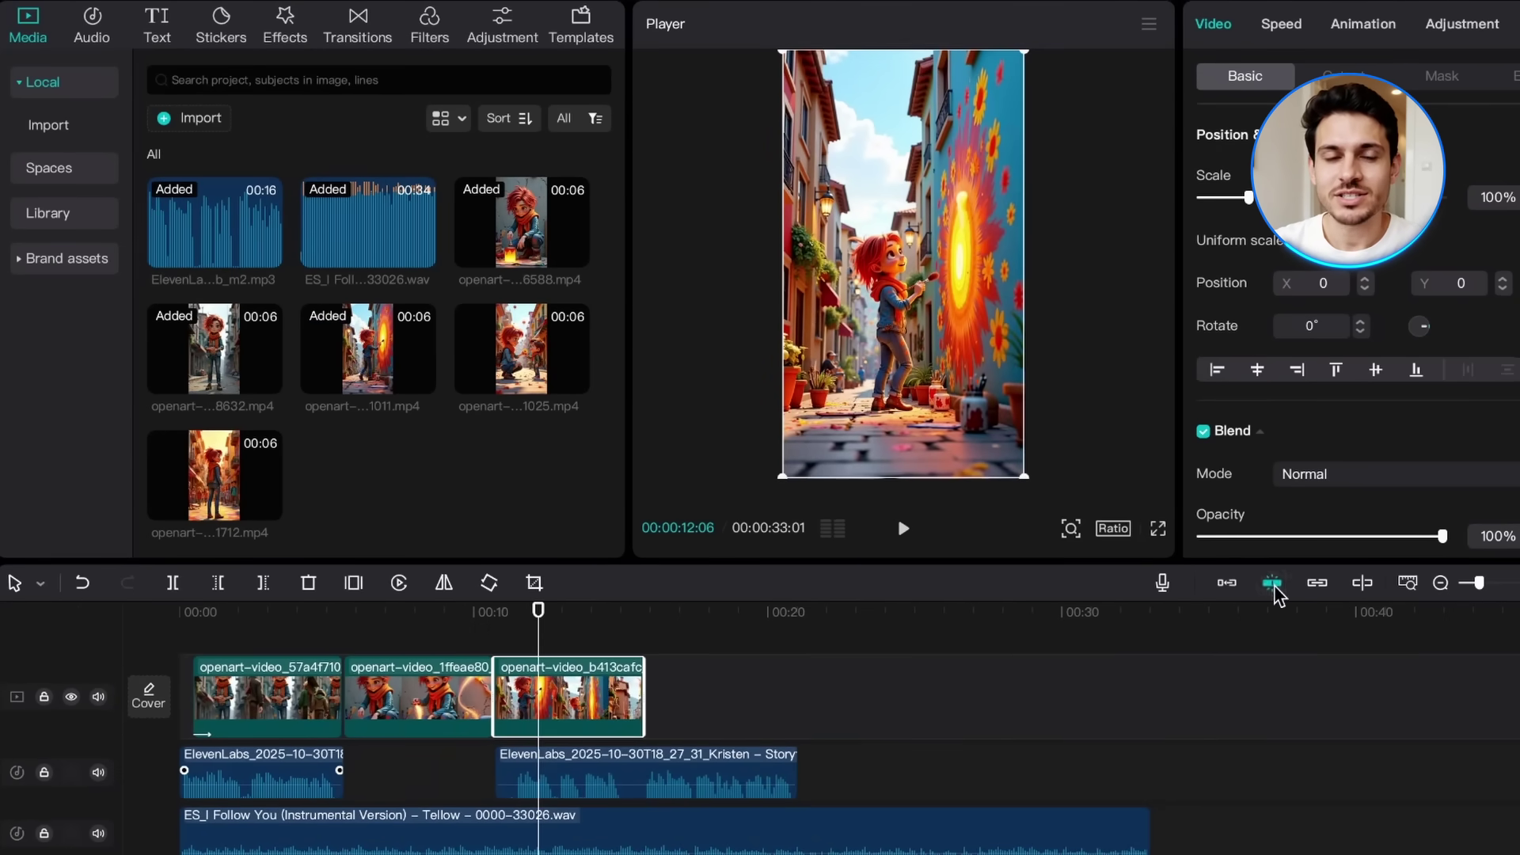
left_click(1227, 582)
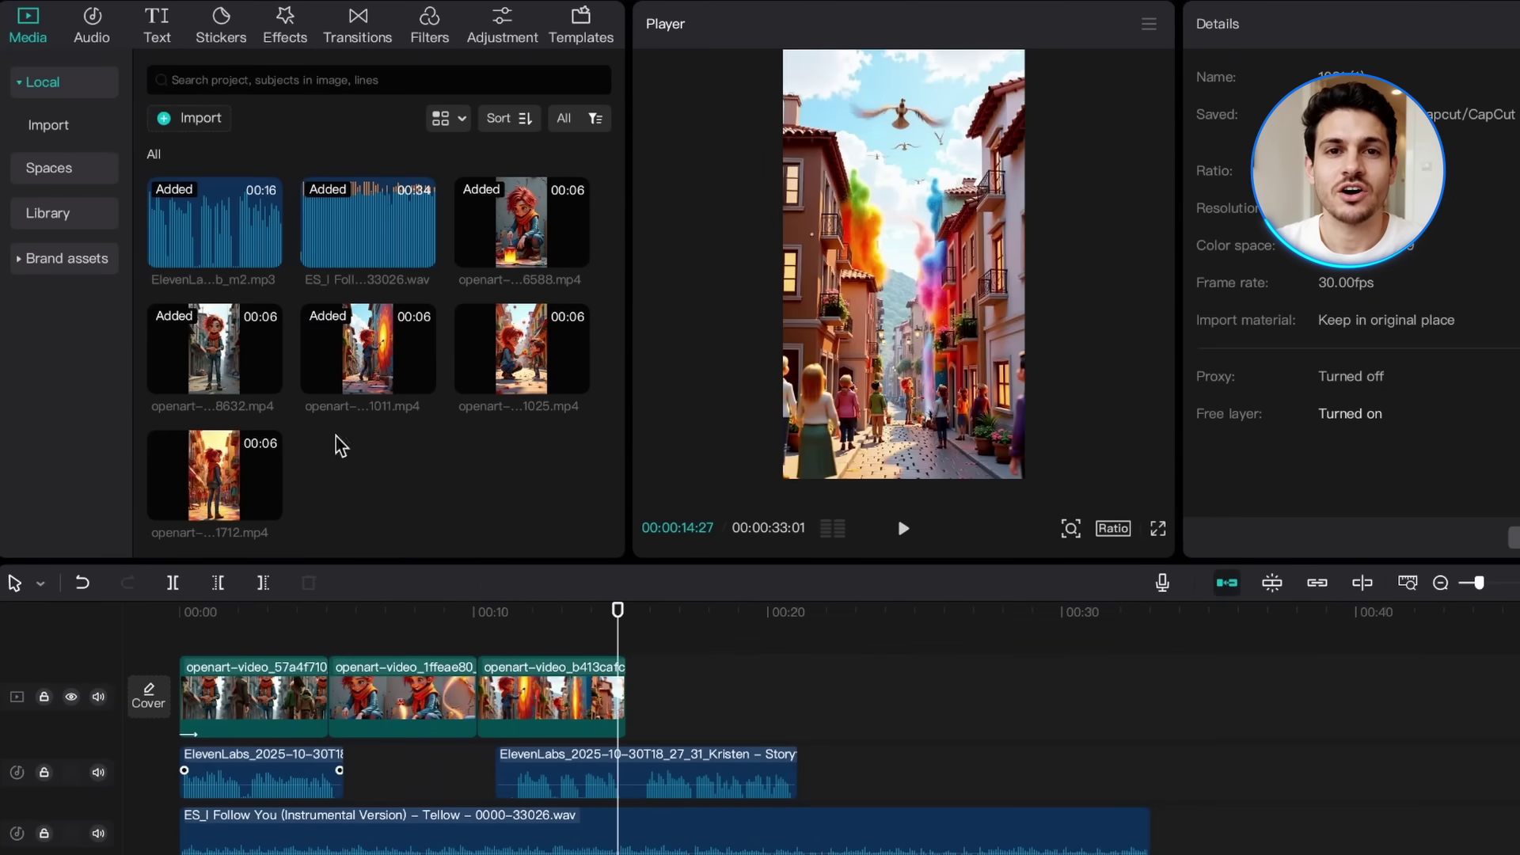